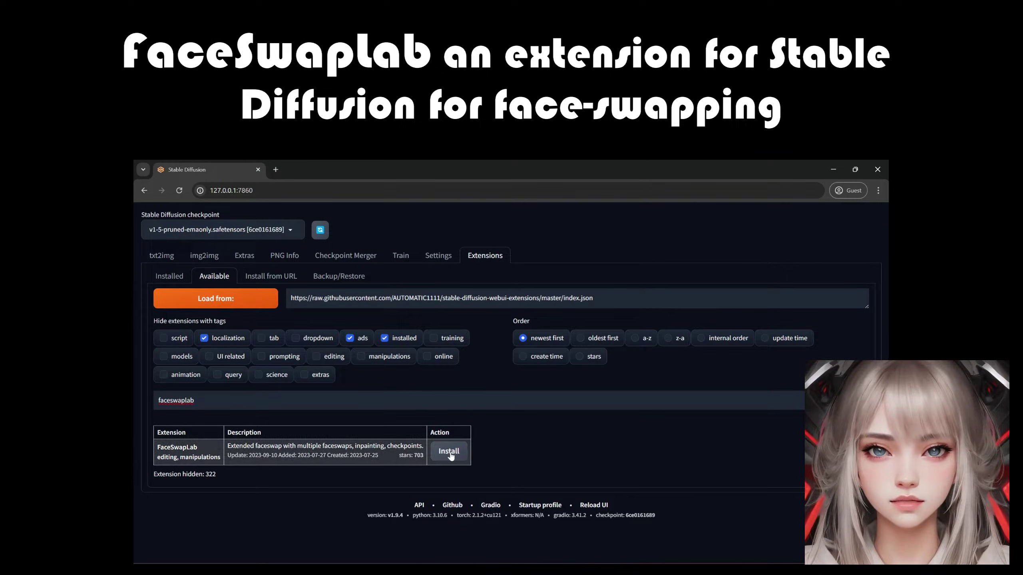
Install FaceSwapLab from the Available list, then check it under Installed extensions
left_click(449, 451)
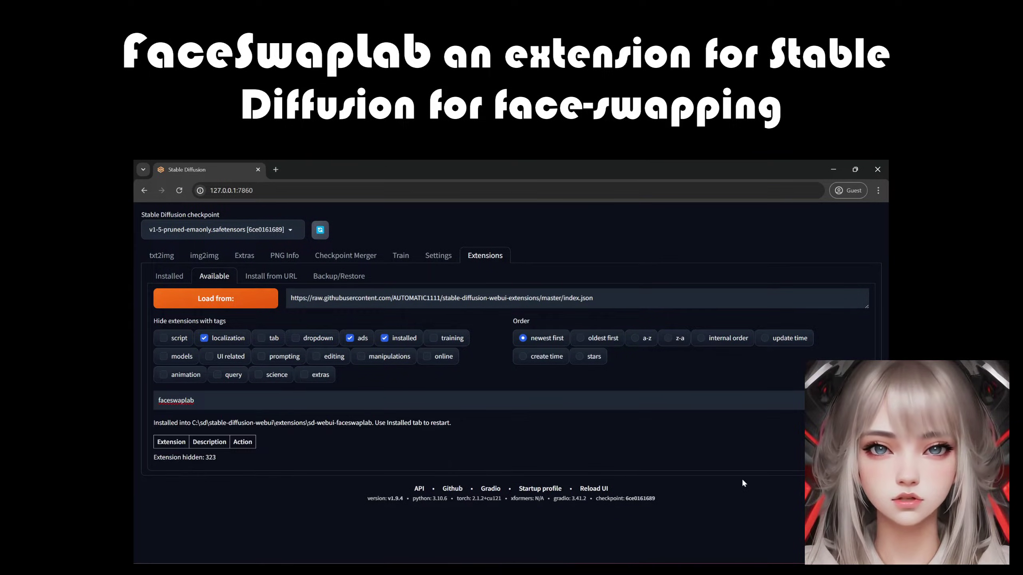
left_click_drag(164, 430, 415, 423)
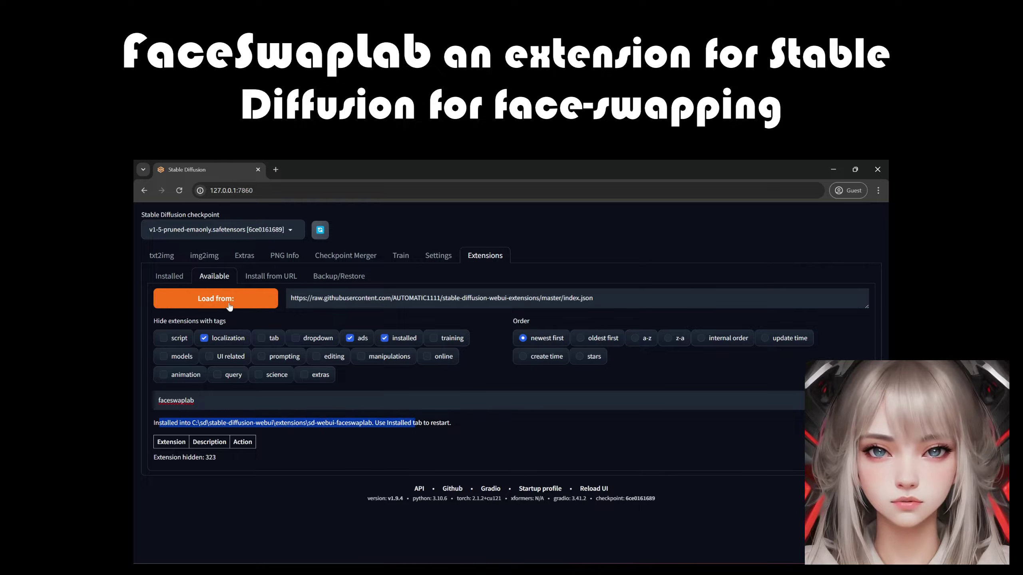
left_click(176, 277)
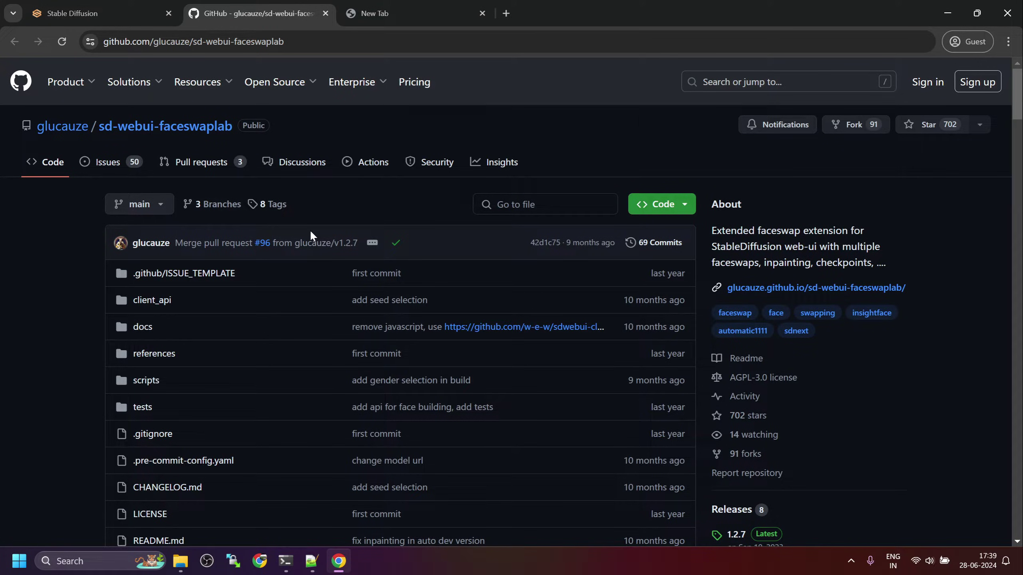
Close the web UI tab and stop the server with Ctrl+C, answering y to terminate
left_click(93, 11)
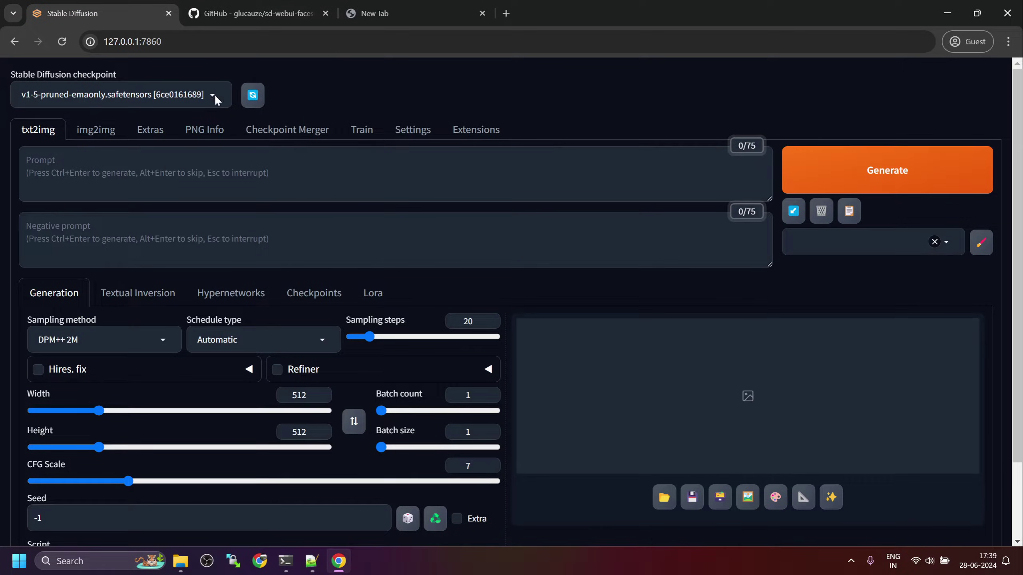
left_click(169, 13)
left_click(286, 561)
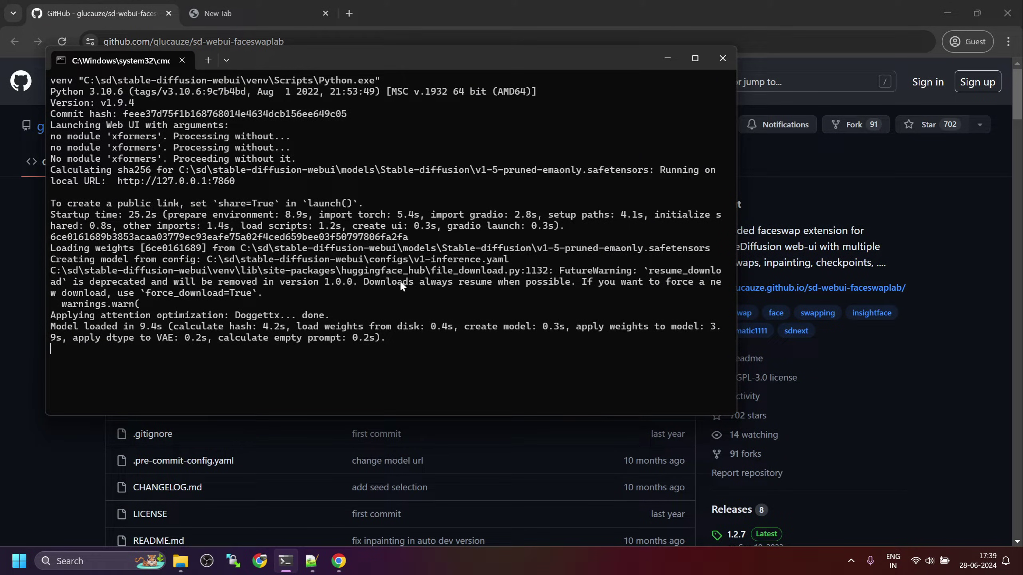
key("ctrl+c")
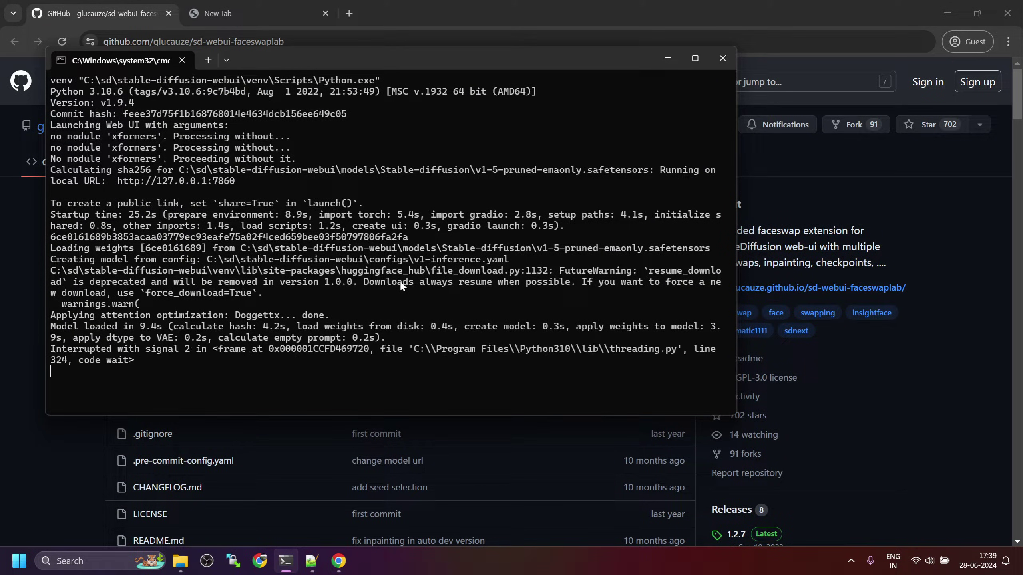
type("y")
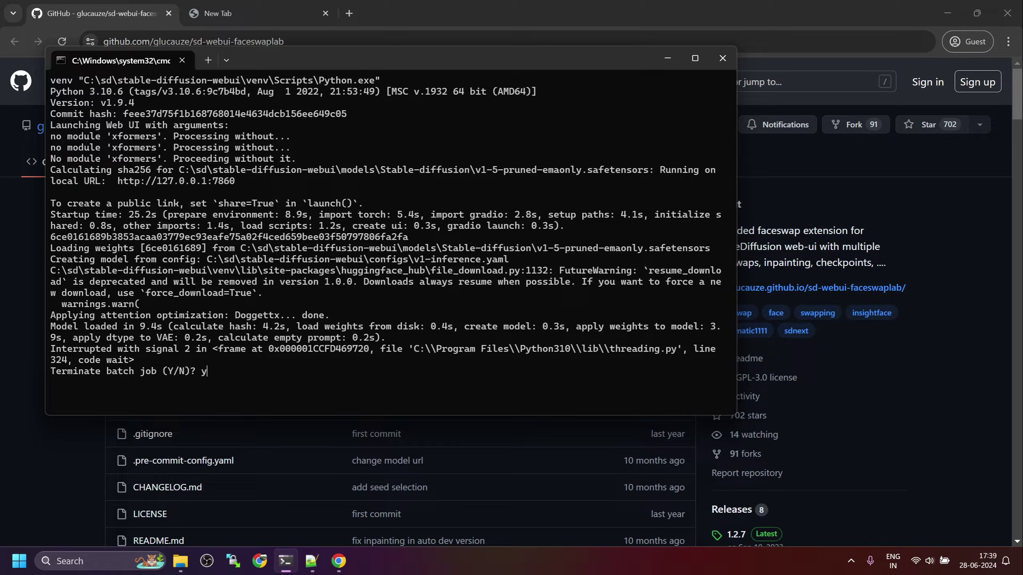
key("Return")
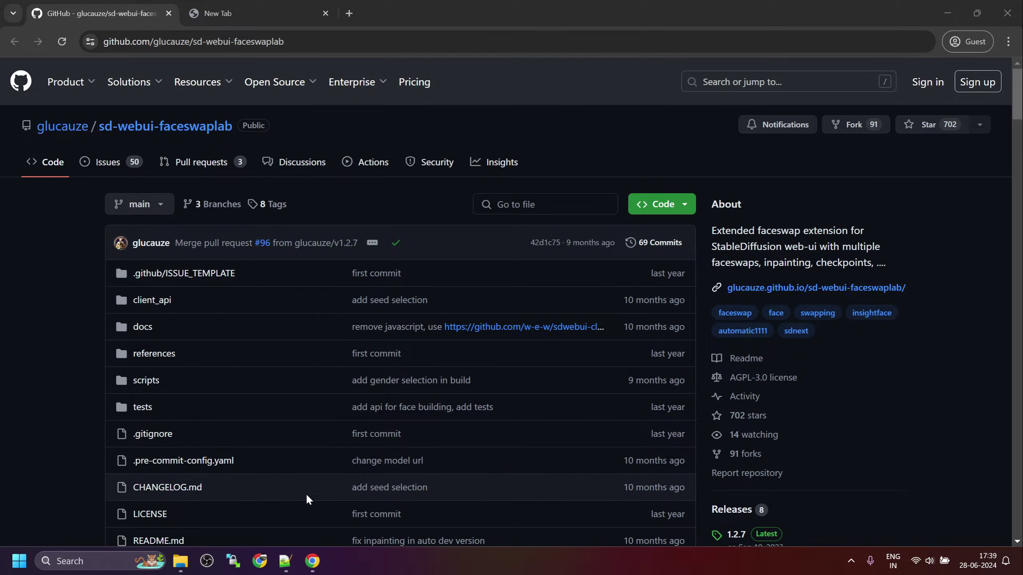
left_click(180, 561)
left_click(287, 562)
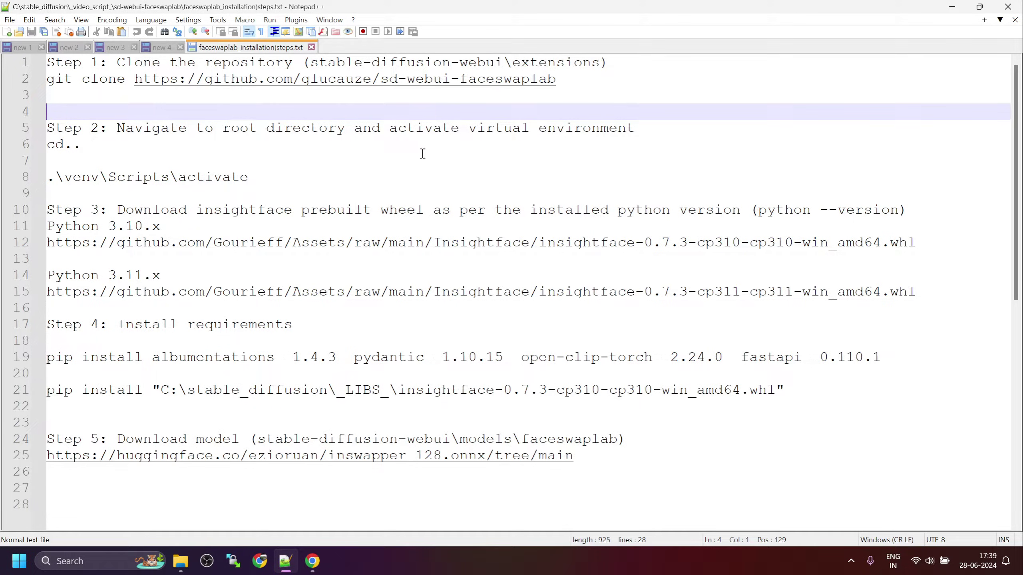
Open a cmd prompt in the extensions folder and select the notes' git clone command
key("alt+Tab")
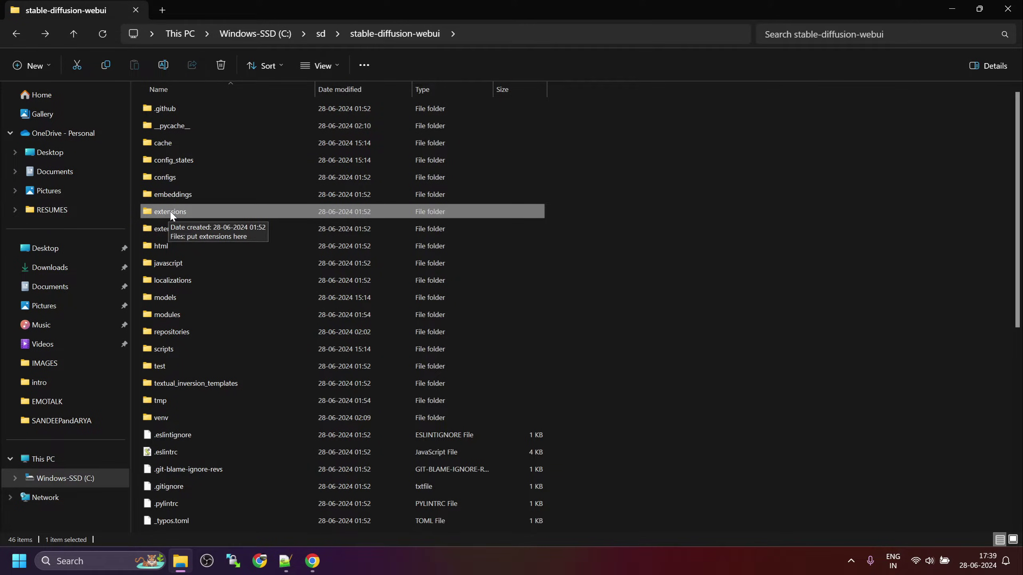
double_click(180, 215)
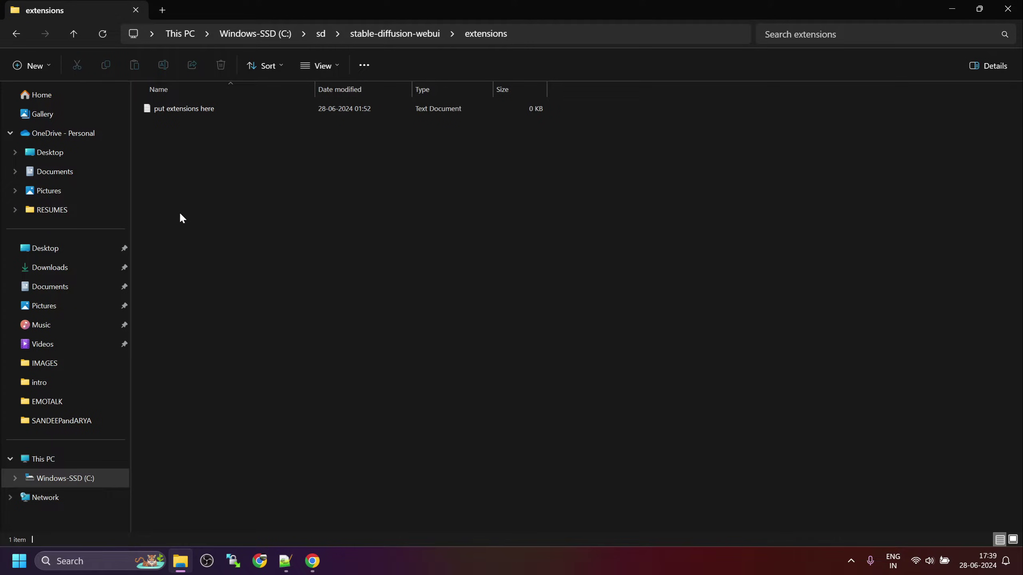
left_click(574, 34)
type("cm")
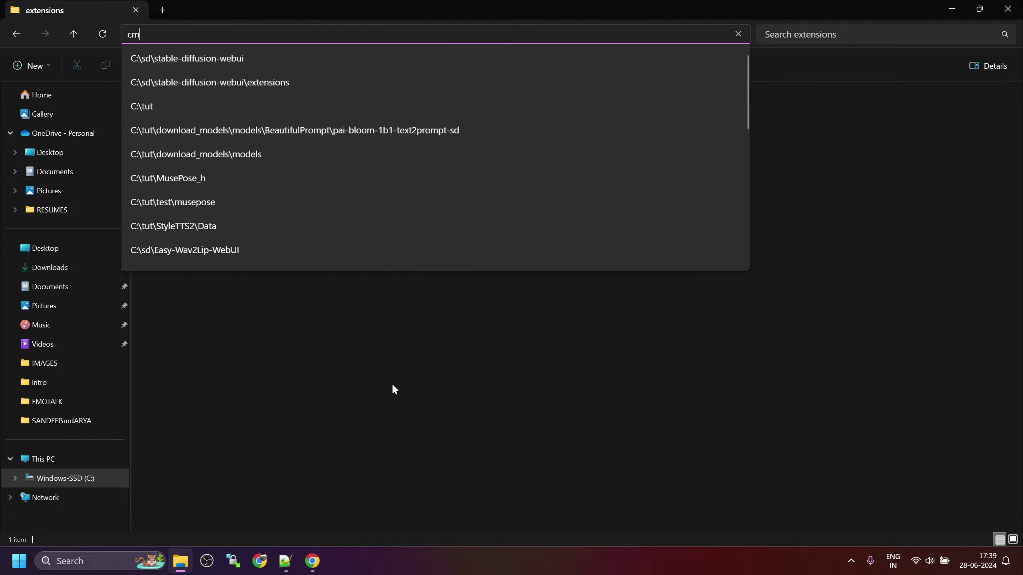
type("d")
key("Return")
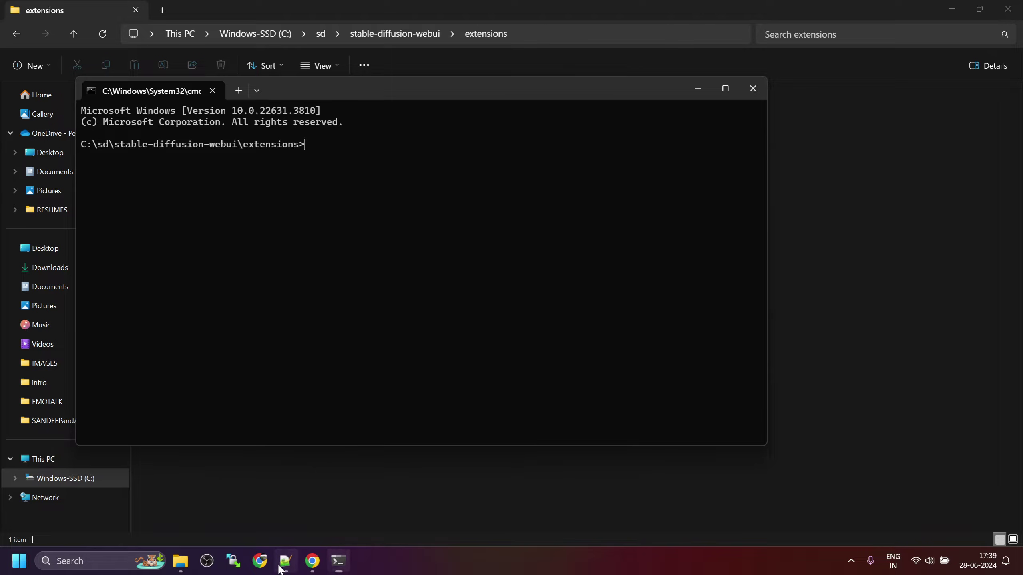
left_click(282, 566)
left_click_drag(575, 79, 43, 78)
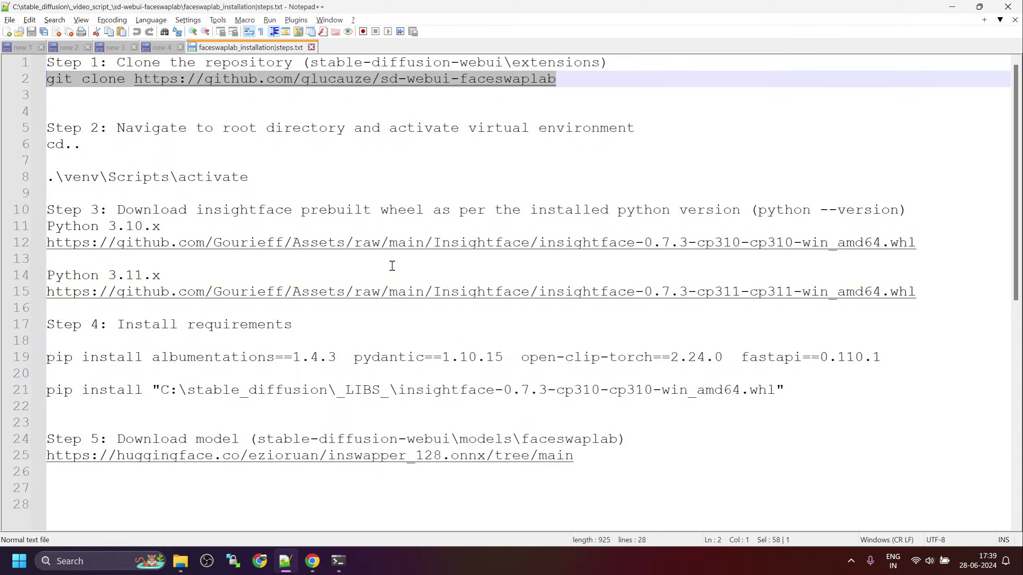
Clone the sd-webui-faceswaplab repository into the extensions folder with git clone
left_click(338, 561)
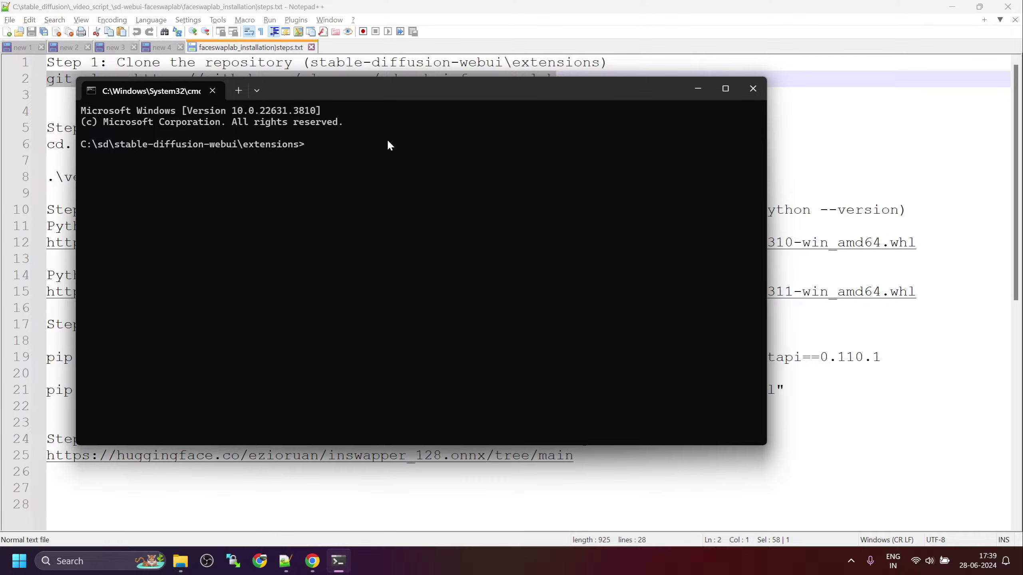
left_click_drag(437, 88, 517, 156)
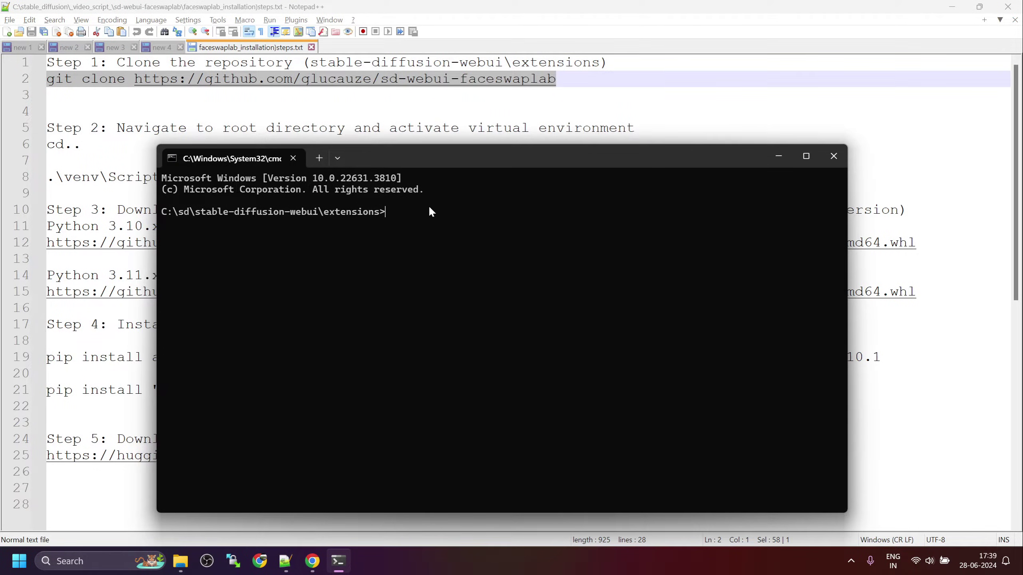
key("ctrl+v")
key("Return")
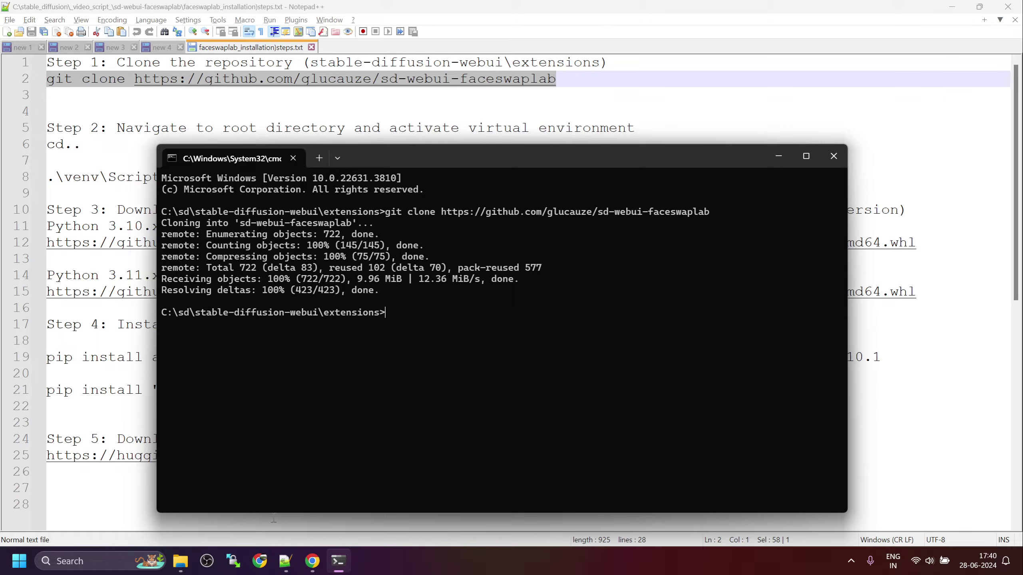
Move up to stable-diffusion-webui with cd.. and select the activate command on line 8
type("d..")
key("Return")
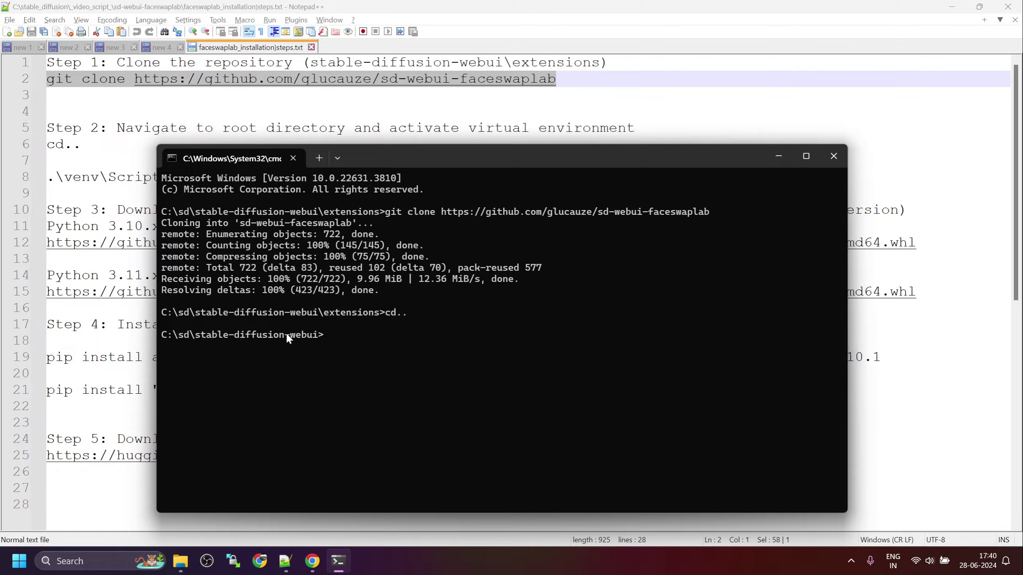
left_click(88, 182)
left_click_drag(268, 172, 45, 176)
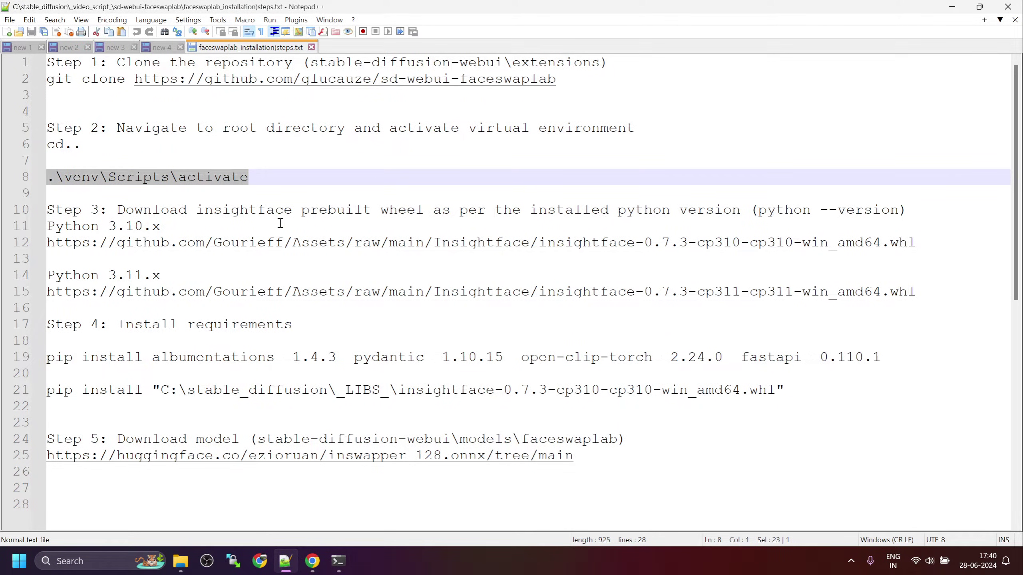
Activate the virtual environment by running .\venv\Scripts\activate
key("alt+Tab")
key("ctrl+v")
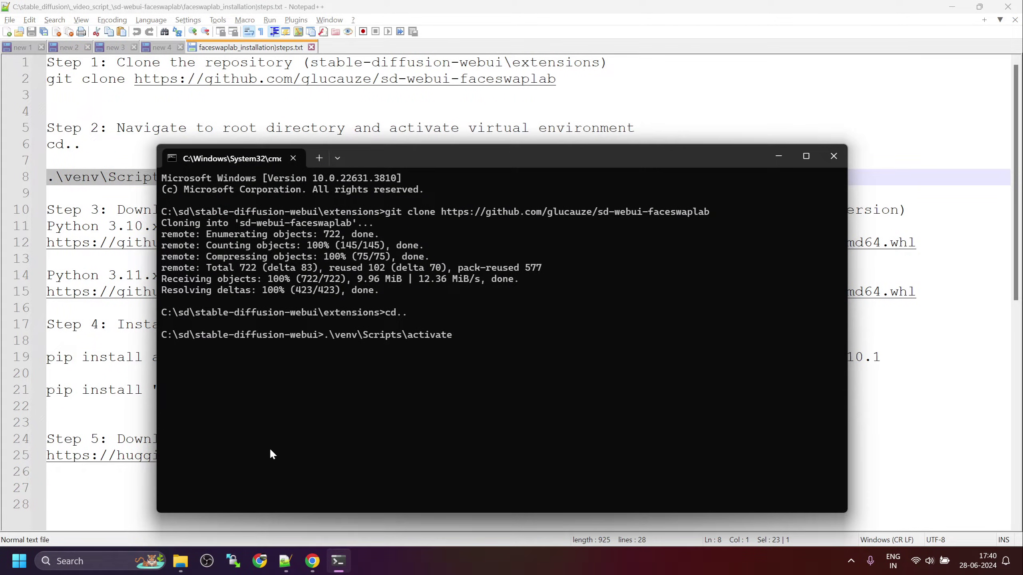
key("Return")
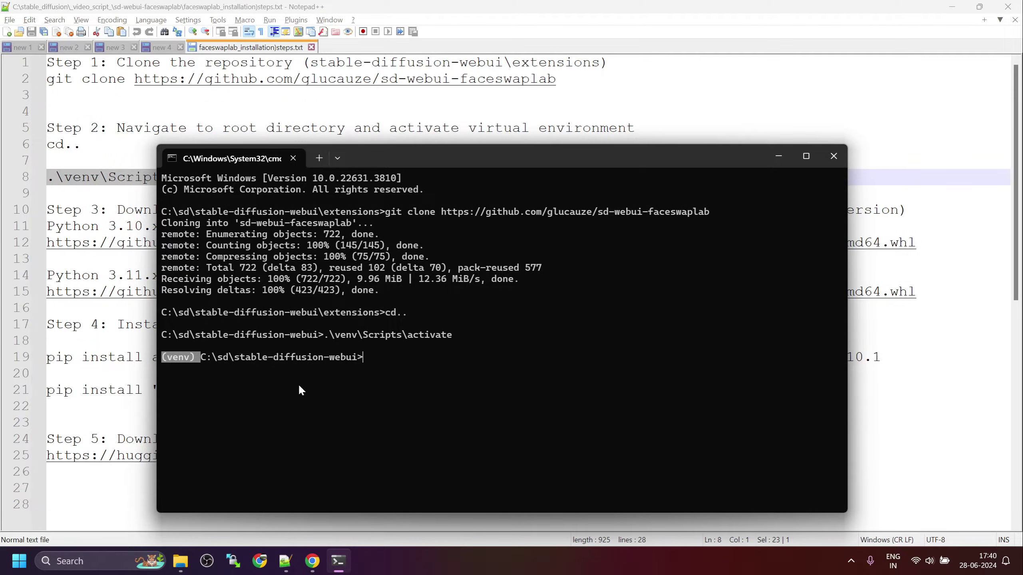
Select the python --version command on line 10 of the notes
key("alt+Tab")
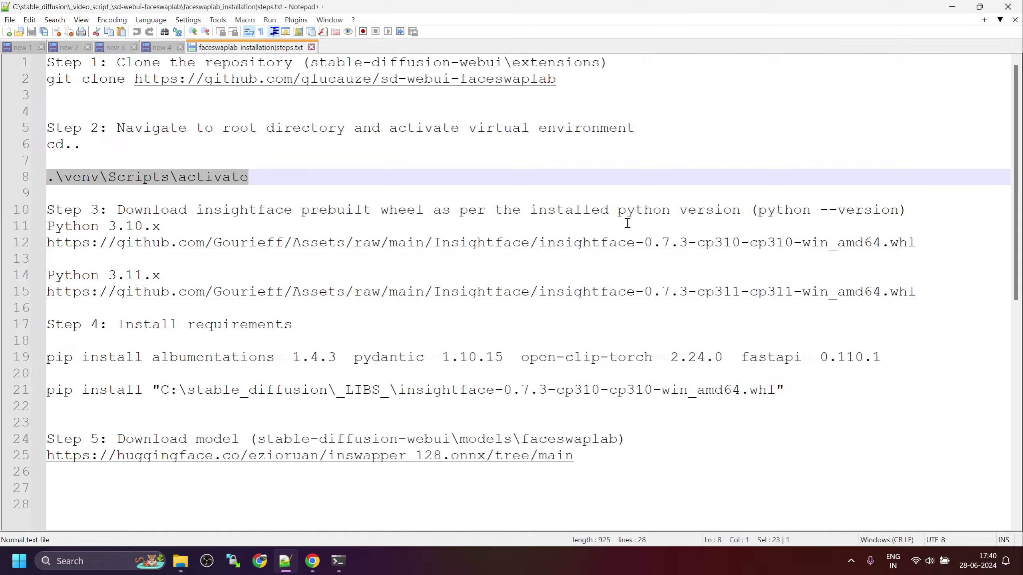
double_click(269, 209)
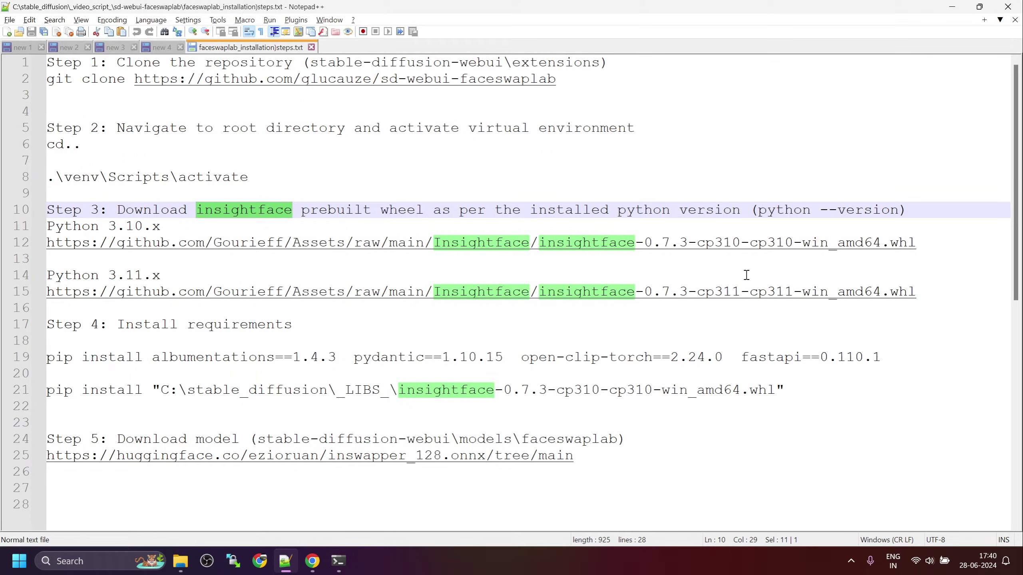
left_click_drag(760, 210, 897, 211)
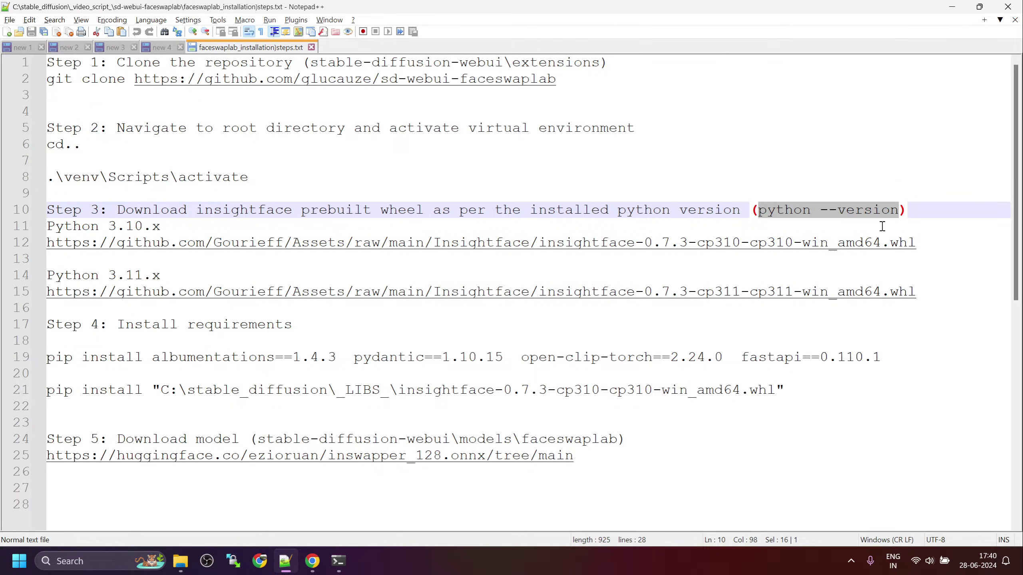
Run python --version in the venv prompt, confirming Python 3.10.6
key("alt+Tab")
type("(venv)")
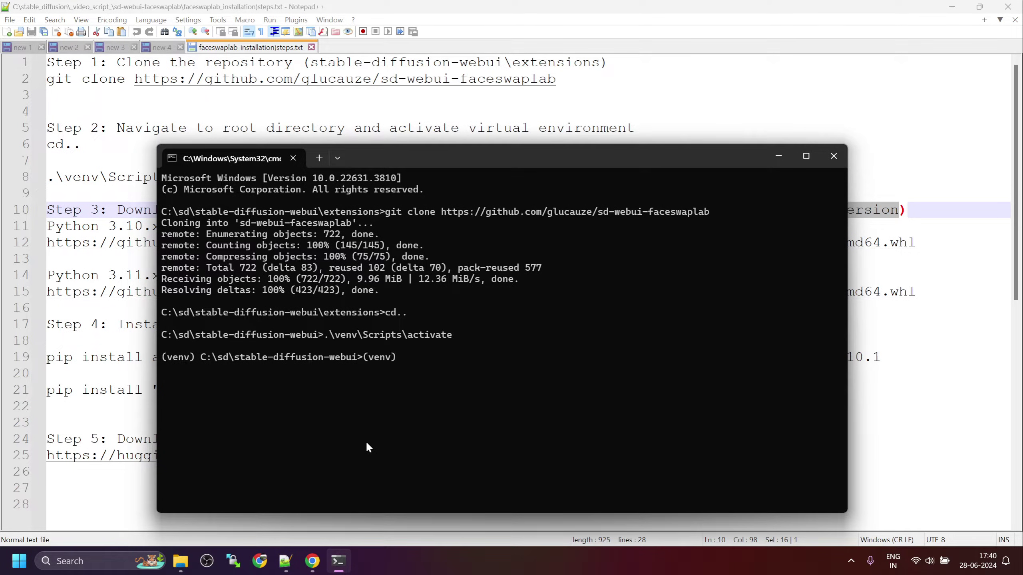
key("Escape")
type("(venv)")
key("Escape")
key("alt+Tab")
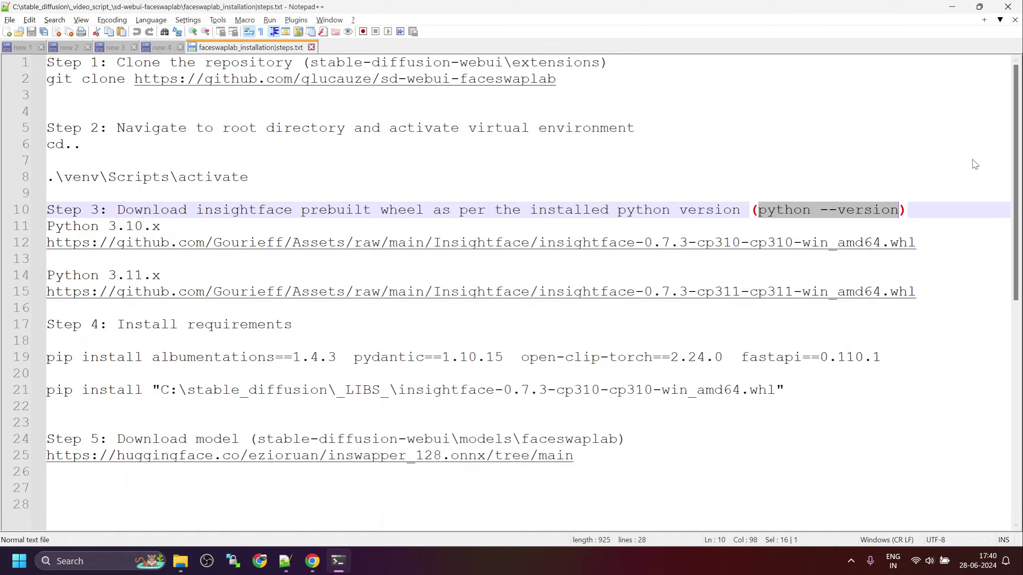
right_click(854, 215)
left_click(918, 231)
key("alt+Tab")
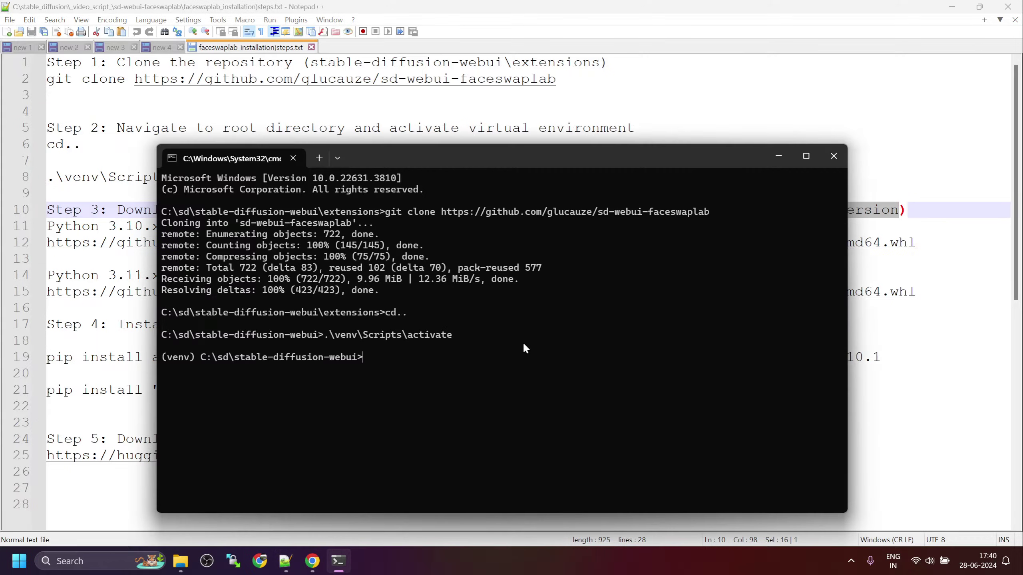
key("ctrl+v")
key("Return")
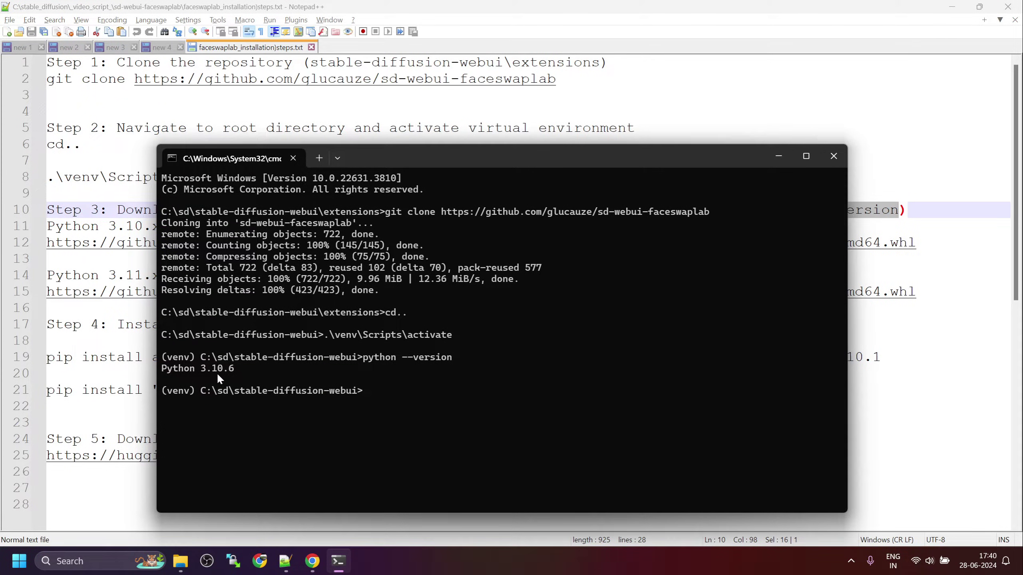
Select the Python 3.10.x insightface wheel URL on line 12
key("alt+Tab")
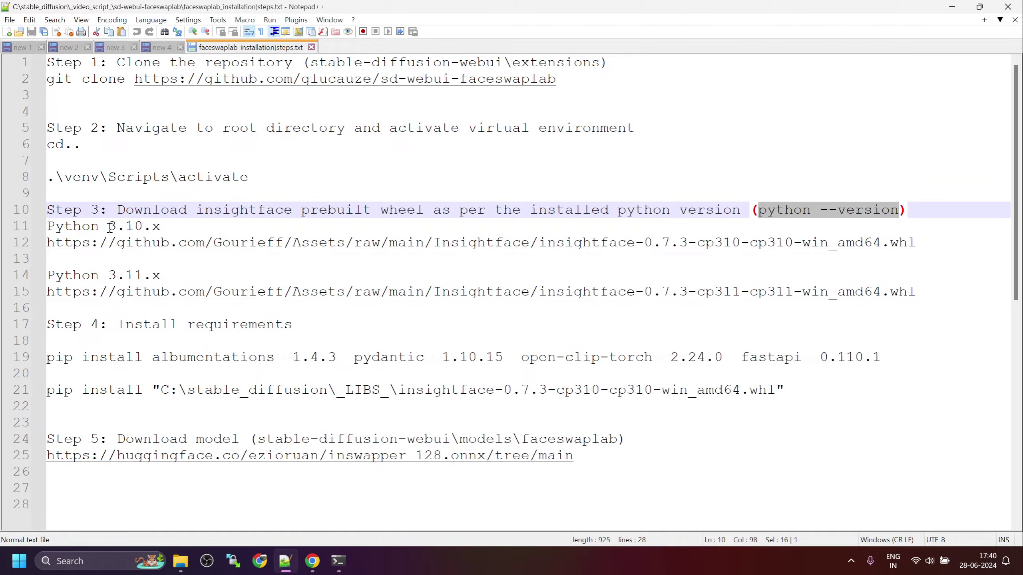
left_click_drag(108, 227, 135, 240)
left_click_drag(931, 241, 48, 242)
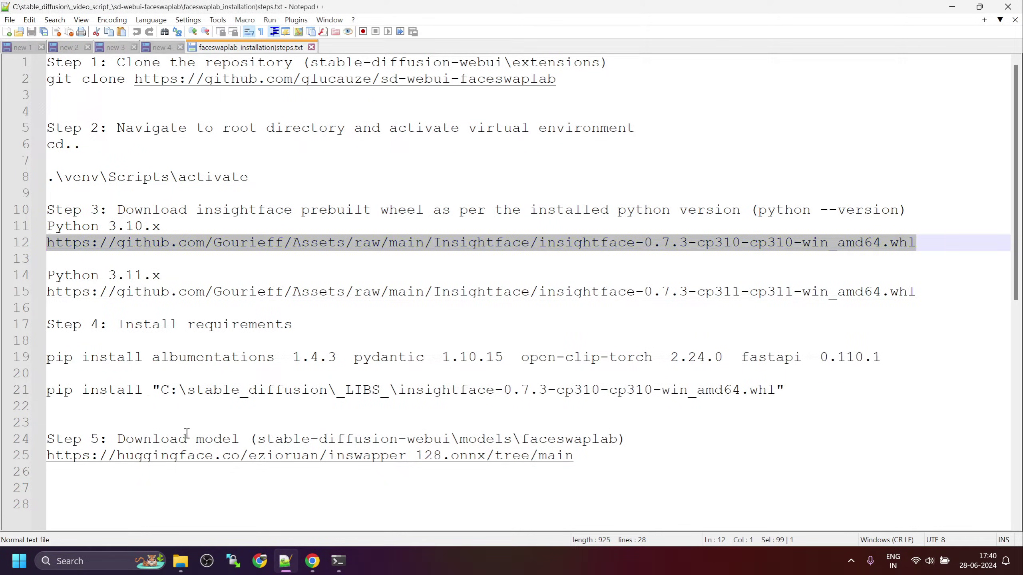
Open the insightface wheel URL in a new Chrome tab, cancel the save, and close the tab
key("ctrl+c")
left_click(312, 561)
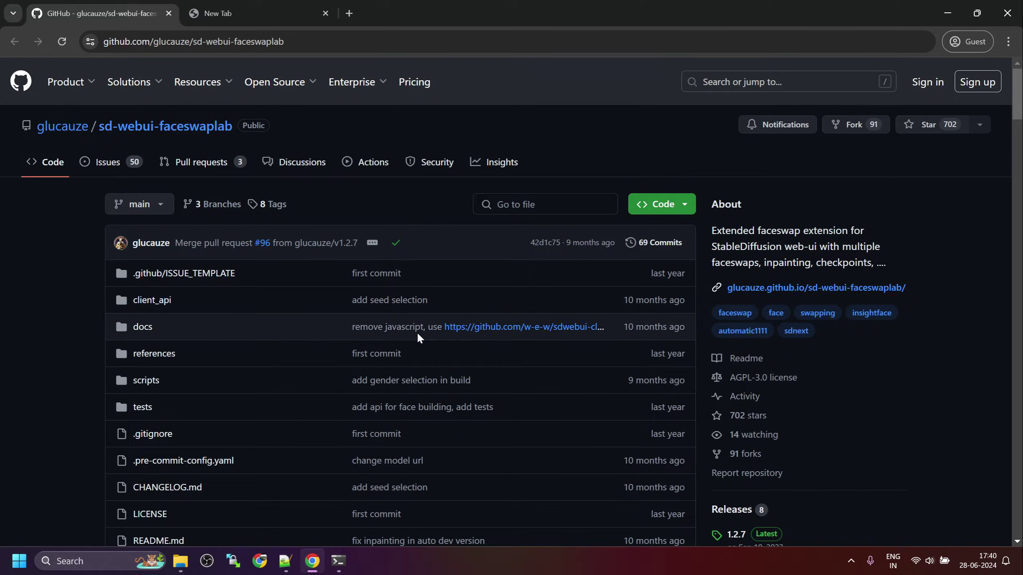
key("ctrl+t")
key("ctrl+v")
key("Return")
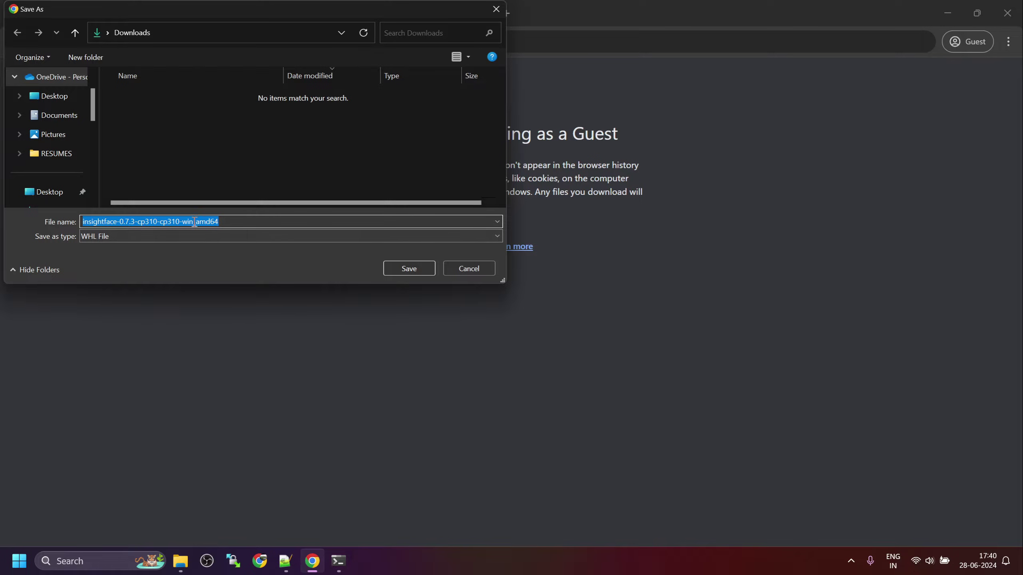
left_click(469, 268)
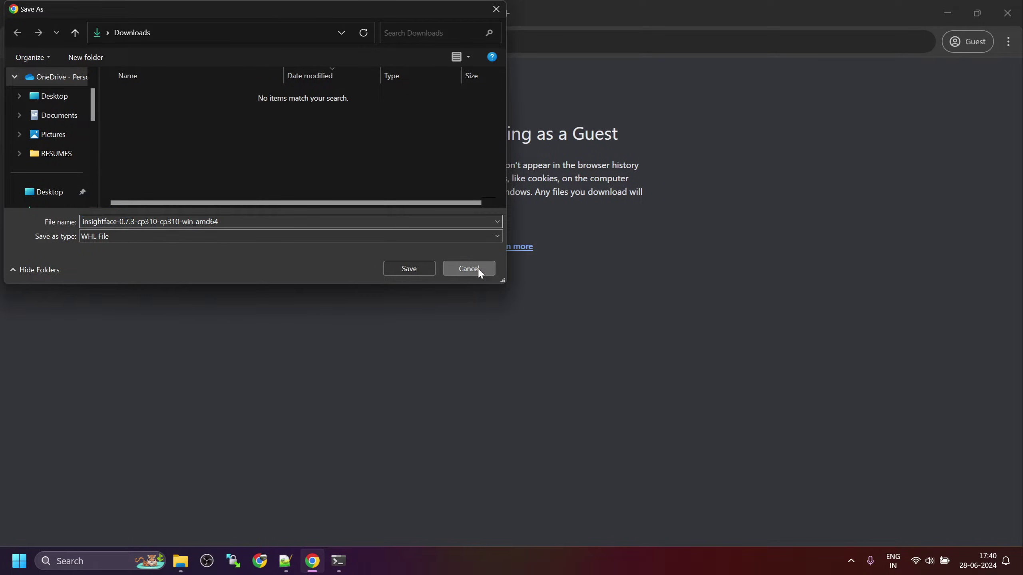
key("ctrl+w")
Paste the Step 4 requirements pip install command into the terminal
key("alt+Tab")
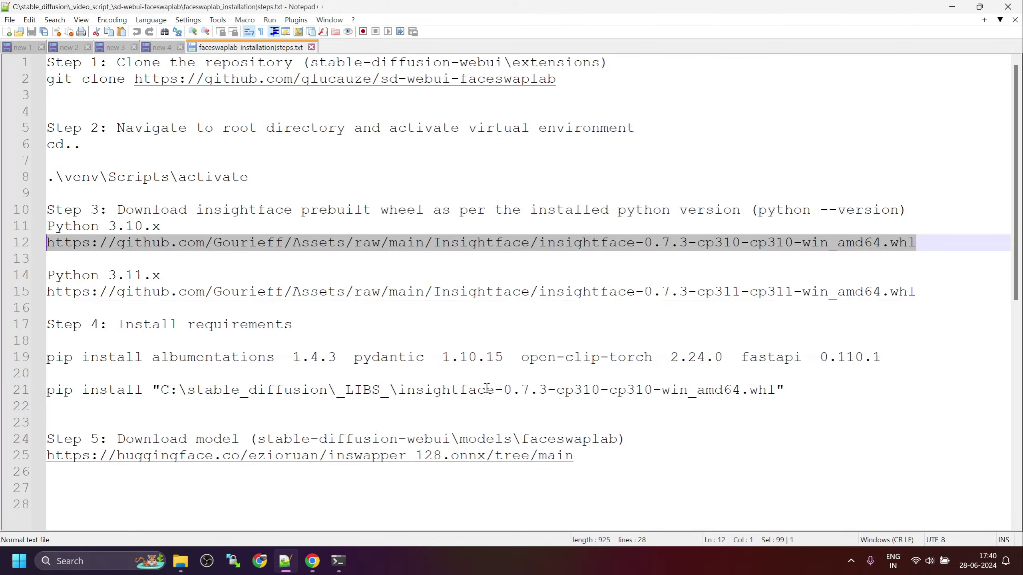
scroll(332, 315, "down", 1)
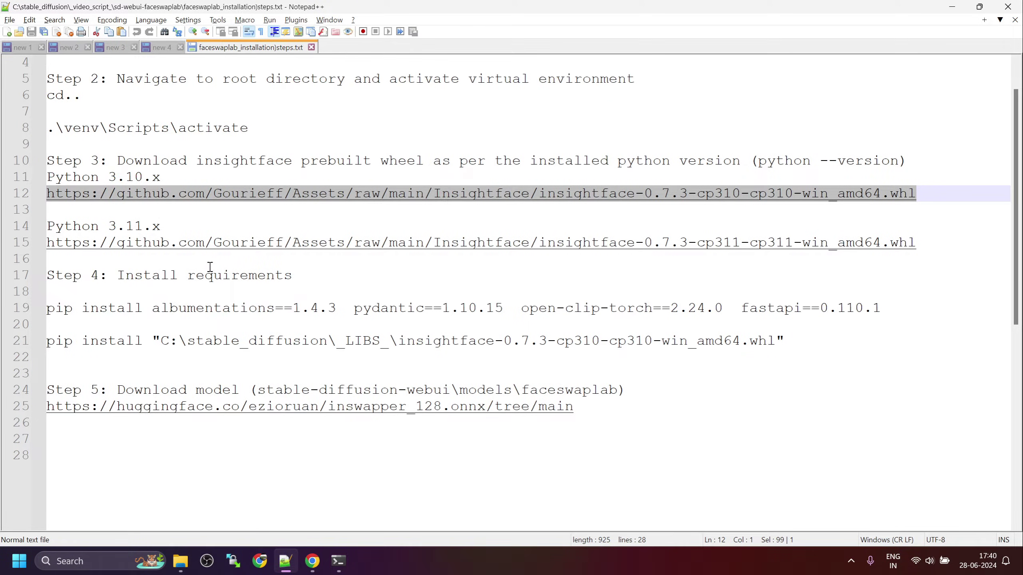
left_click_drag(887, 310, 48, 318)
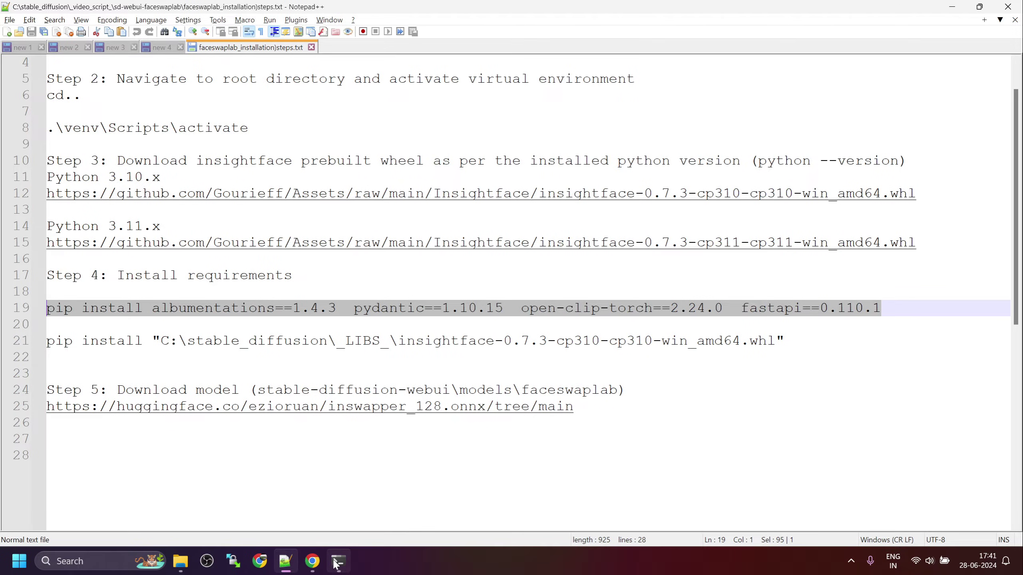
left_click(338, 561)
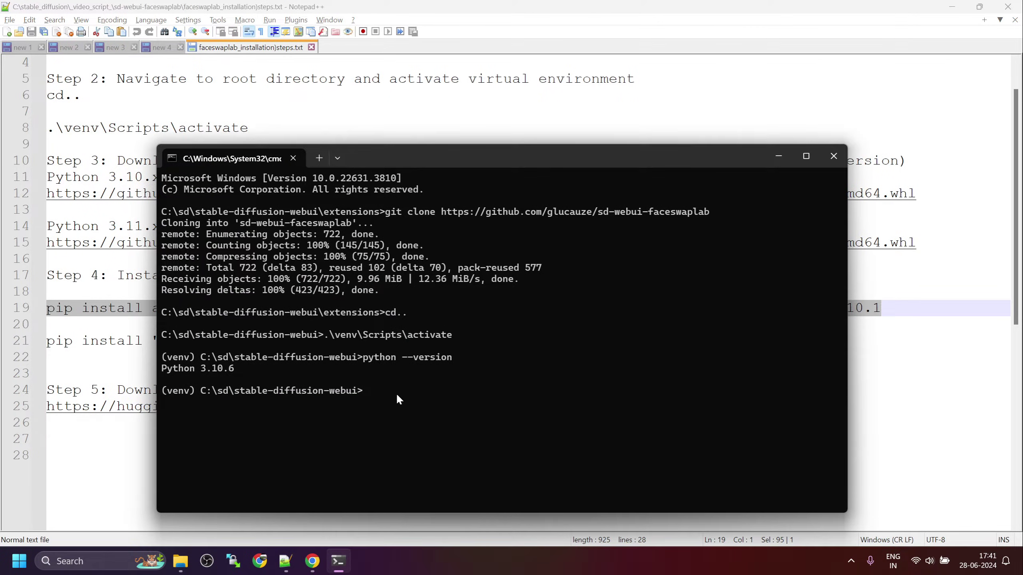
key("ctrl+v")
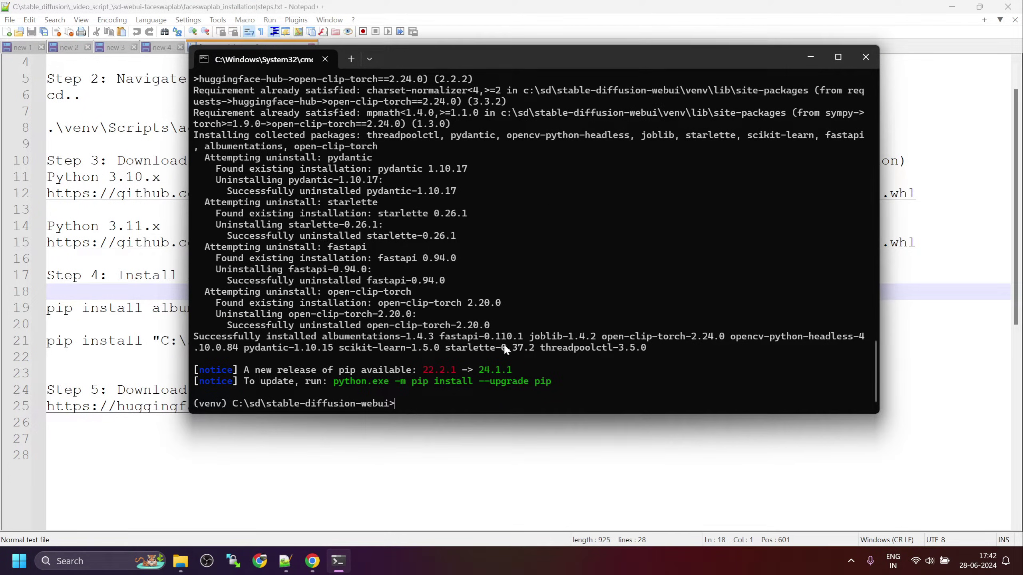
After pip installs albumentations, pydantic, open-clip-torch and fastapi, return to notes line 21
left_click(117, 341)
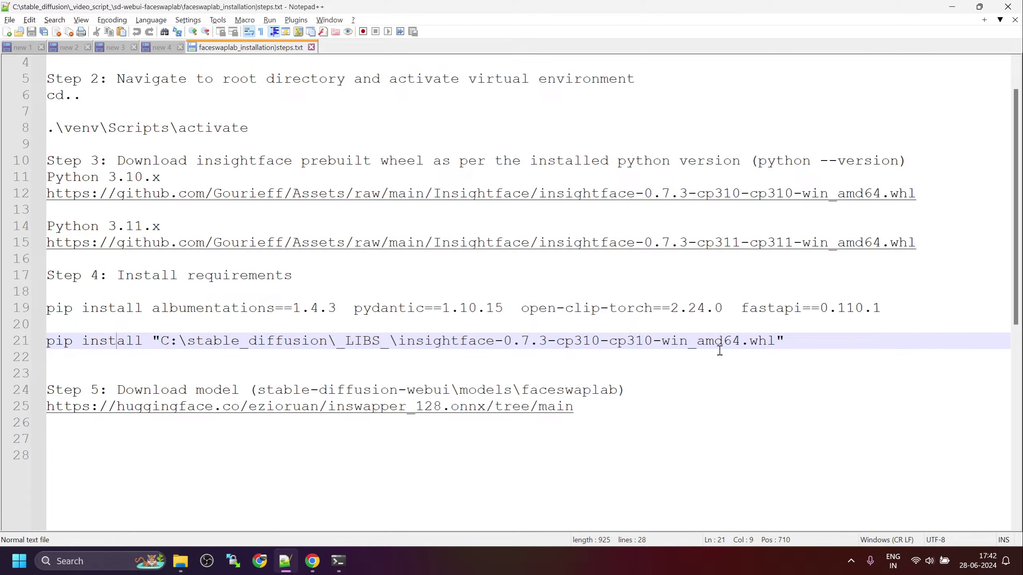
Pip install the insightface-0.7.3-cp310 wheel using its copied path from the _LIBS_ folder
left_click(179, 562)
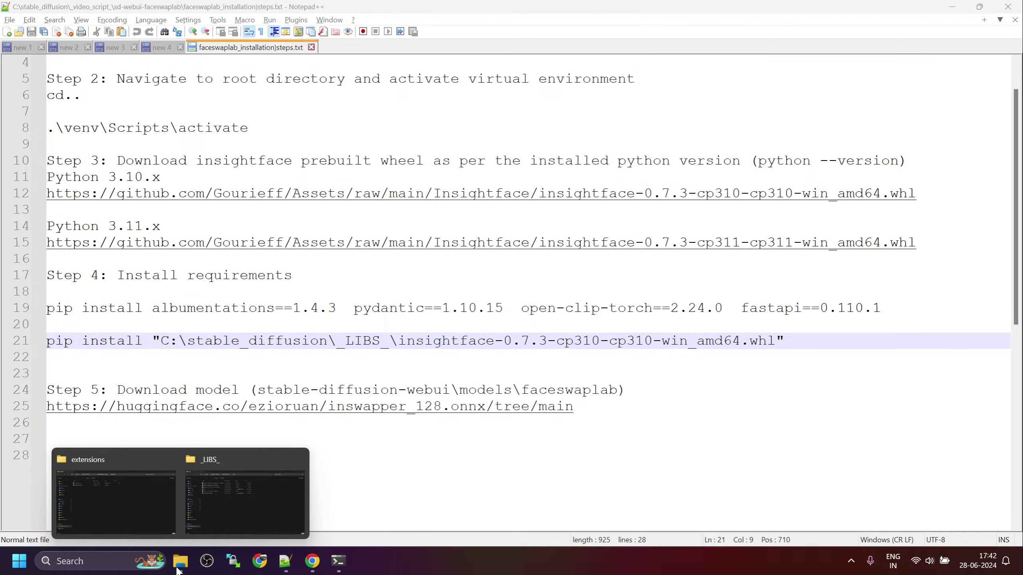
left_click(226, 505)
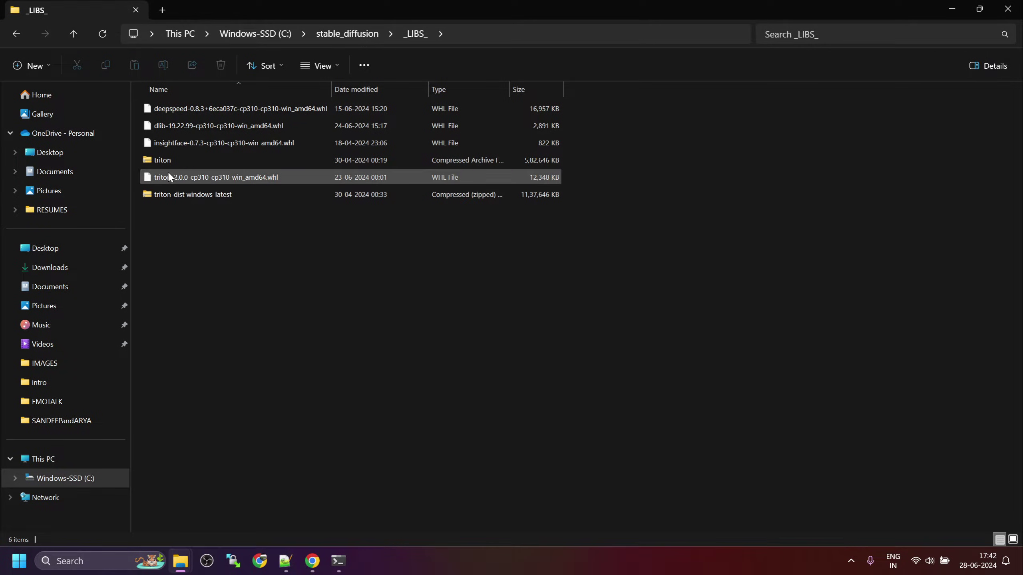
right_click(171, 143)
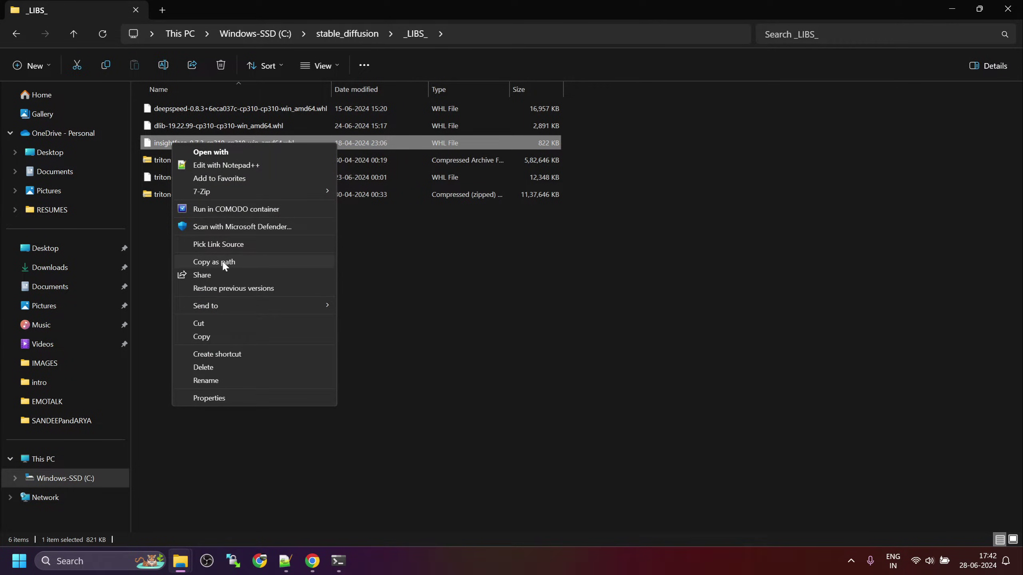
left_click(235, 261)
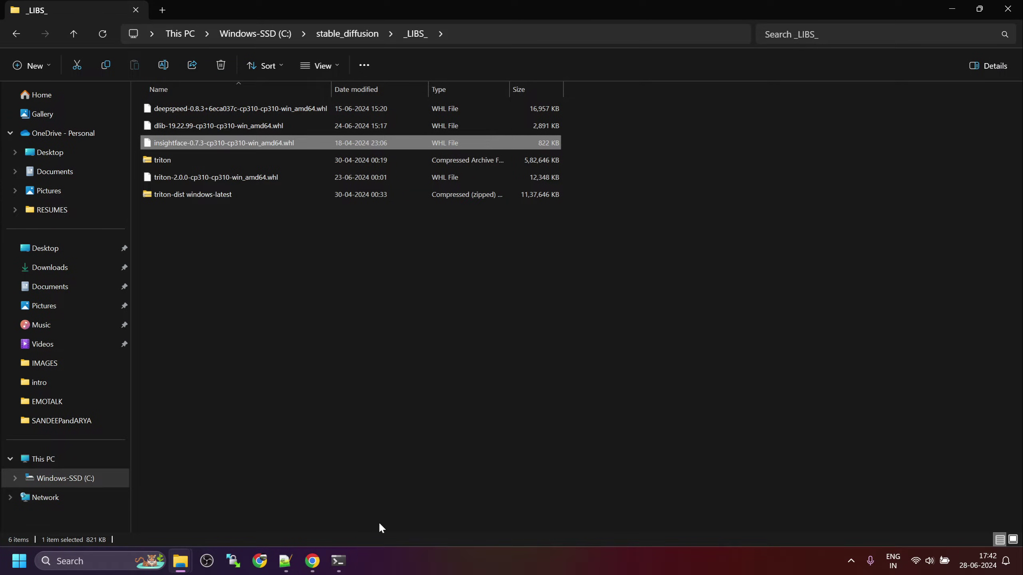
left_click(347, 565)
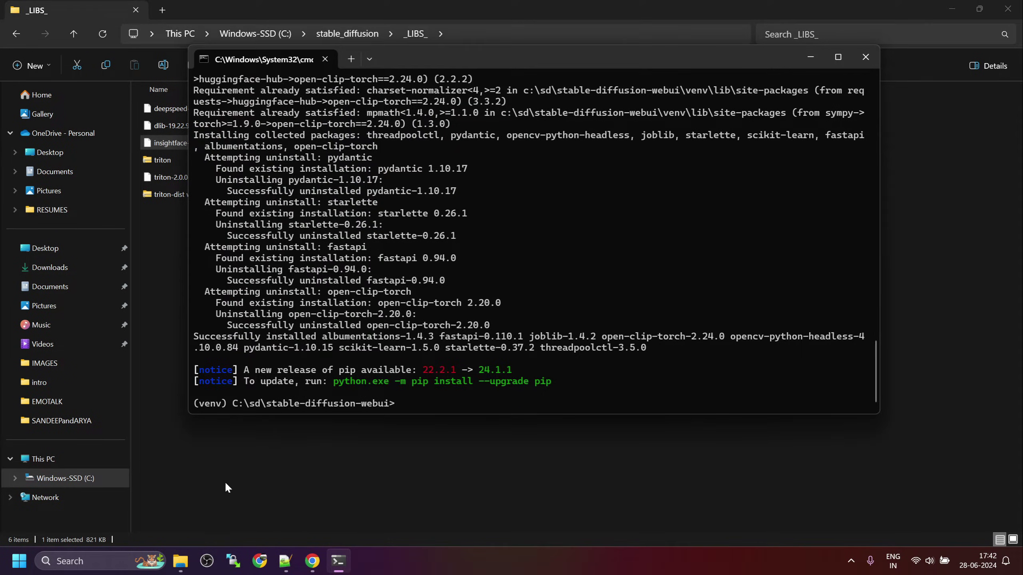
type("pip install")
key("ctrl+v")
key("Return")
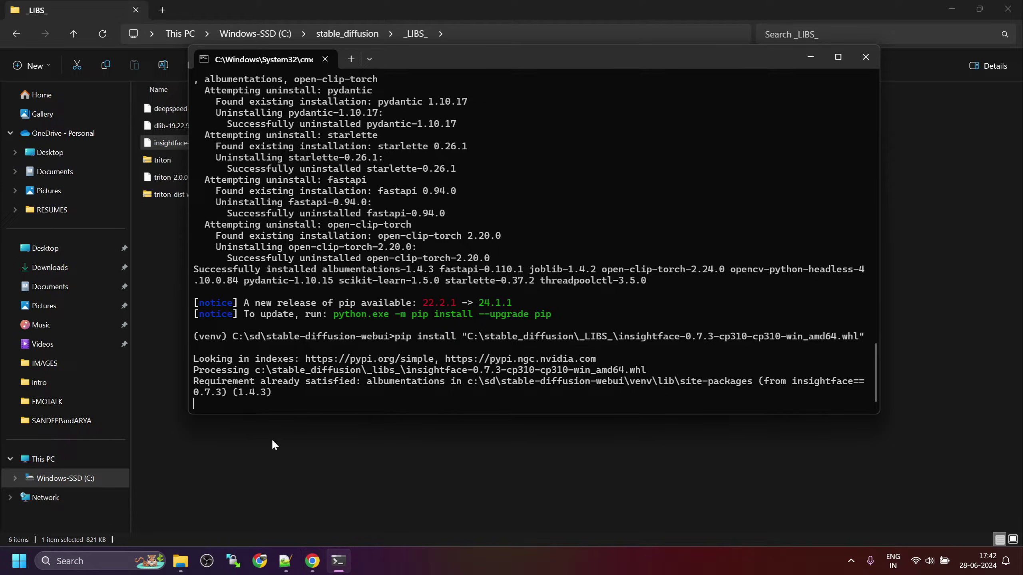
key("alt+Tab")
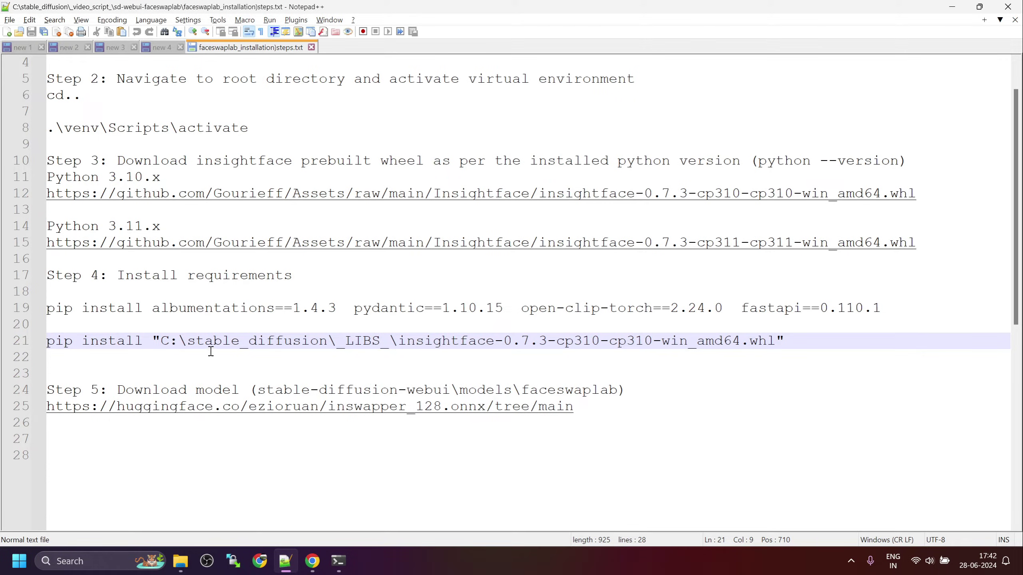
scroll(211, 351, "down", 2)
Open the line 25 Hugging Face link to the inswapper_128.onnx page in a new tab
left_click(585, 308)
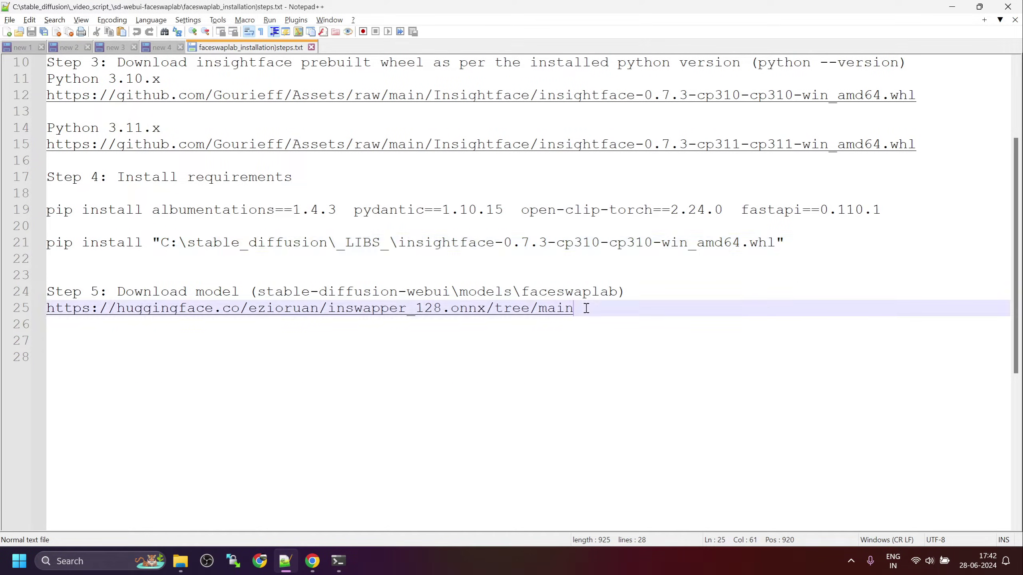
left_click_drag(585, 308, 24, 308)
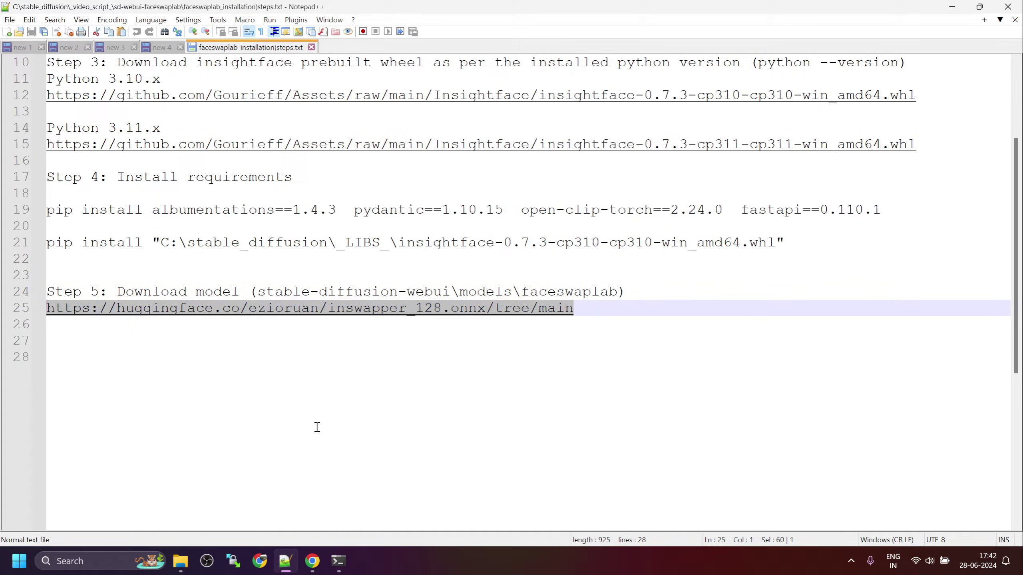
left_click(312, 561)
key("ctrl+t")
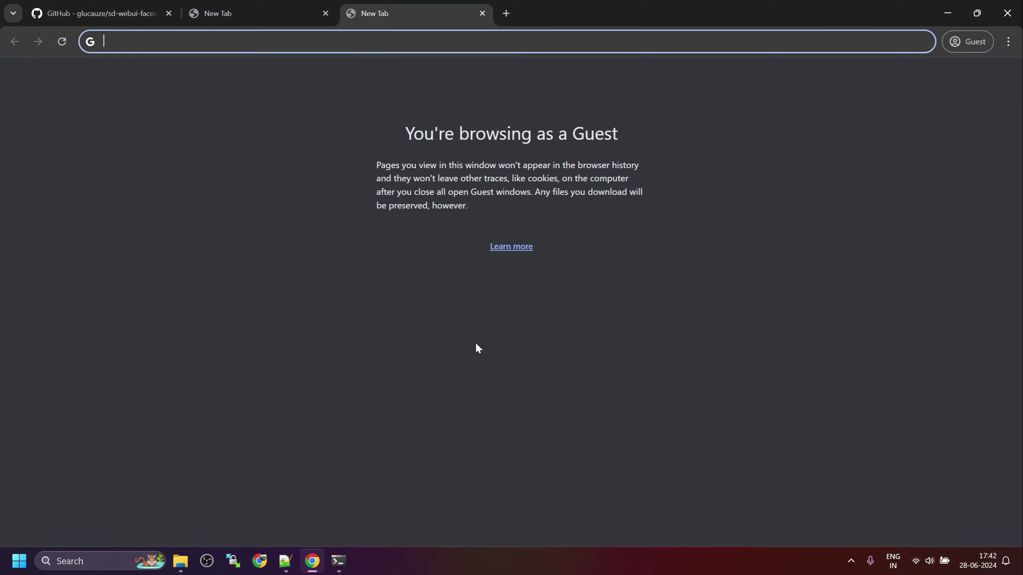
key("ctrl+v")
key("Return")
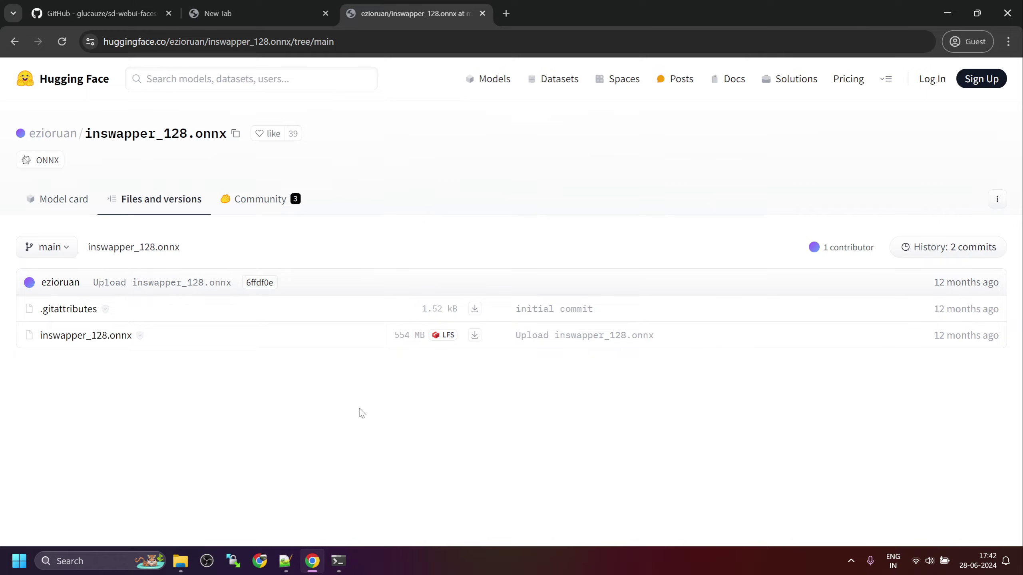
Select the word faceswaplab in the Step 5 destination on line 24
left_click(285, 561)
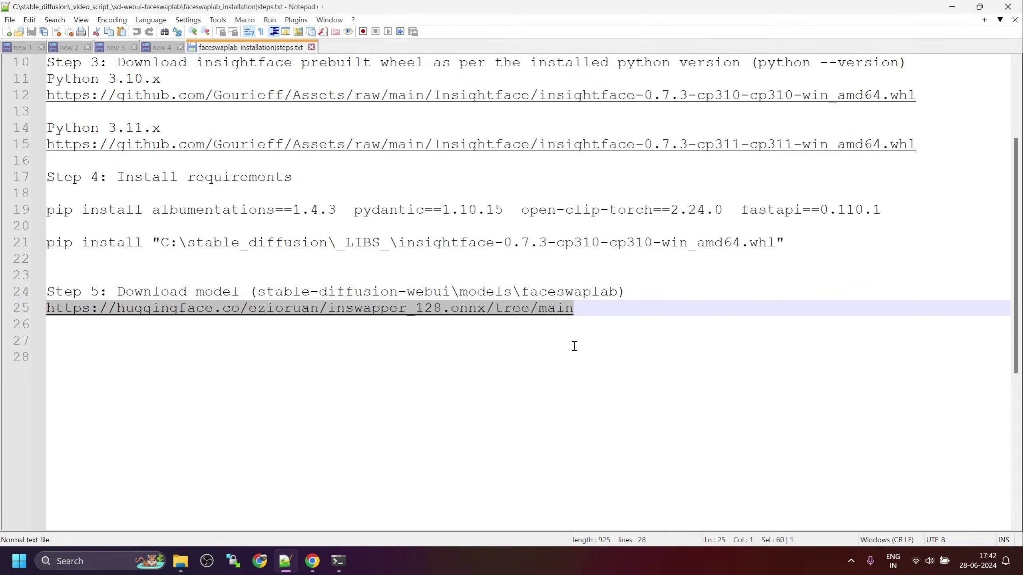
left_click(328, 287)
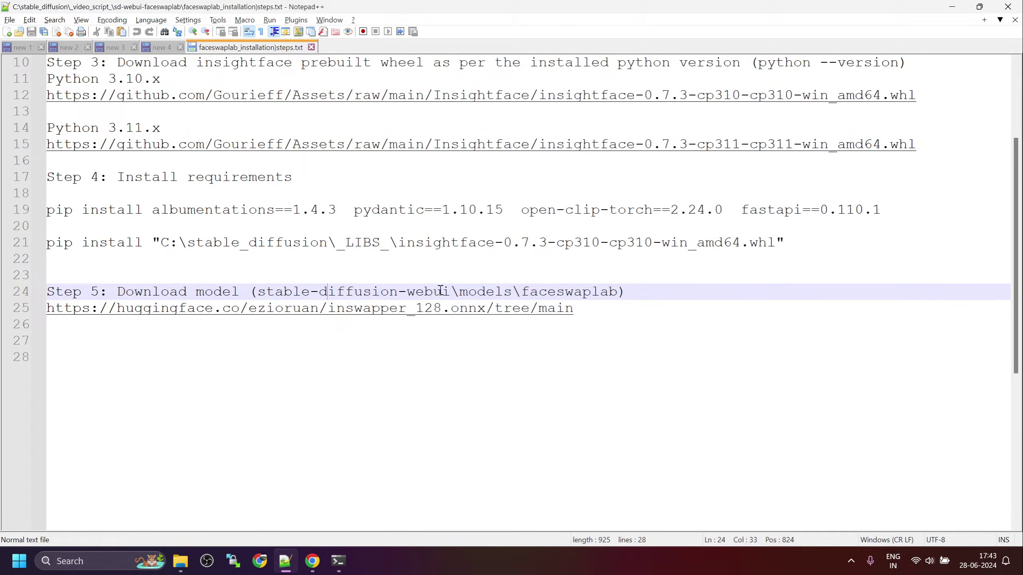
double_click(567, 290)
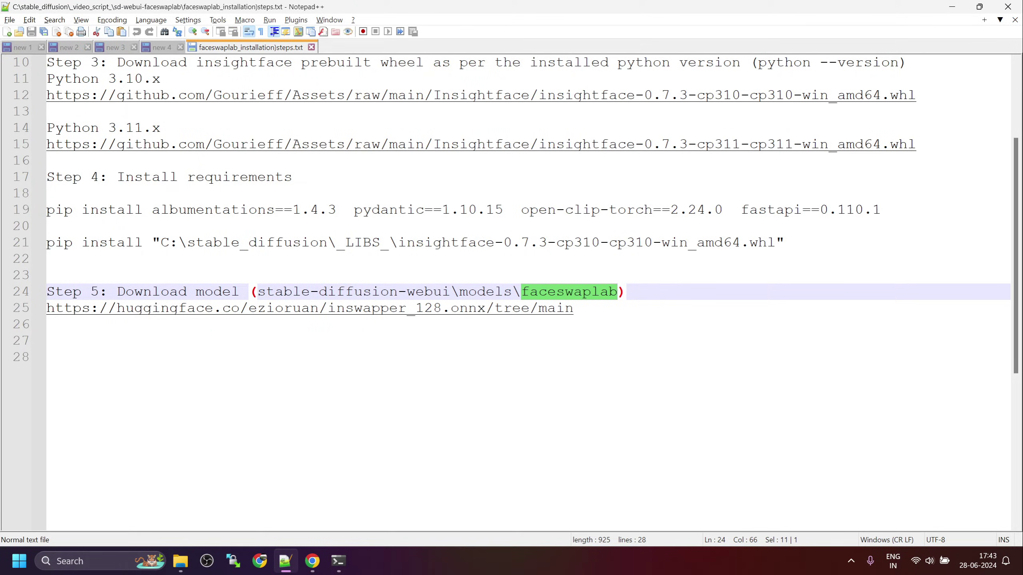
Create a new folder named faceswaplab inside stable-diffusion-webui\models and open it
mouse_move(181, 561)
left_click(113, 495)
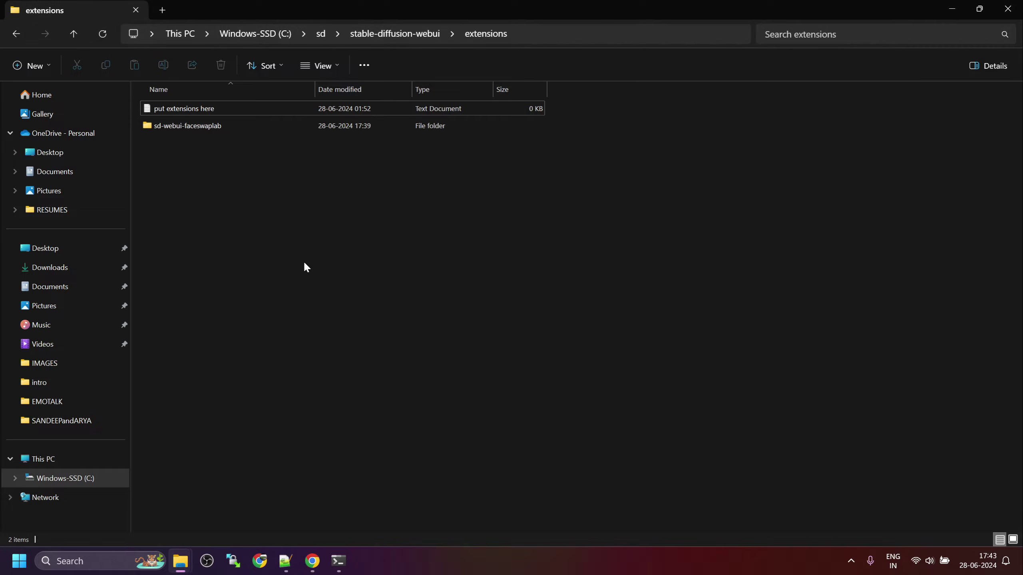
left_click(405, 33)
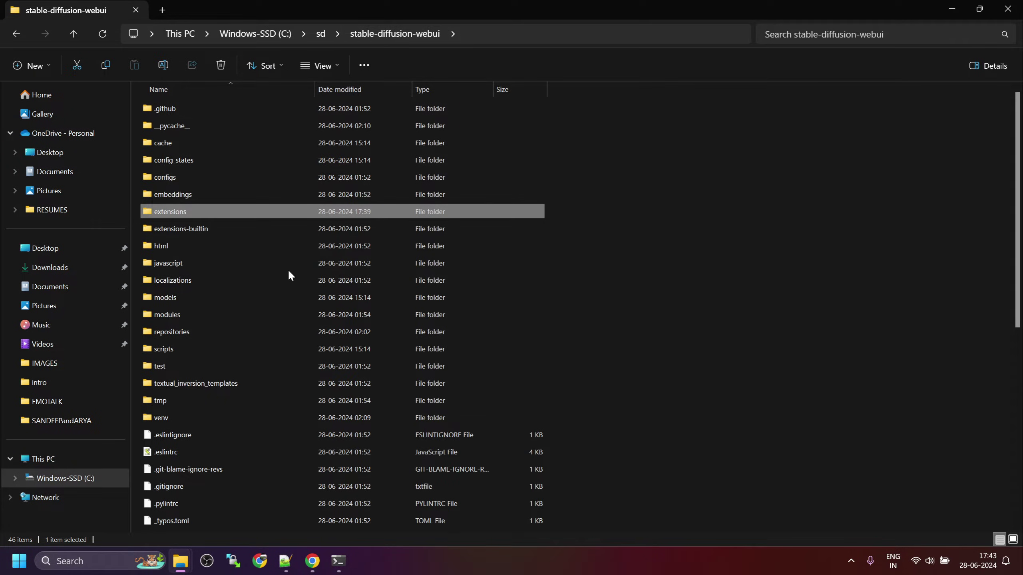
double_click(165, 298)
right_click(233, 325)
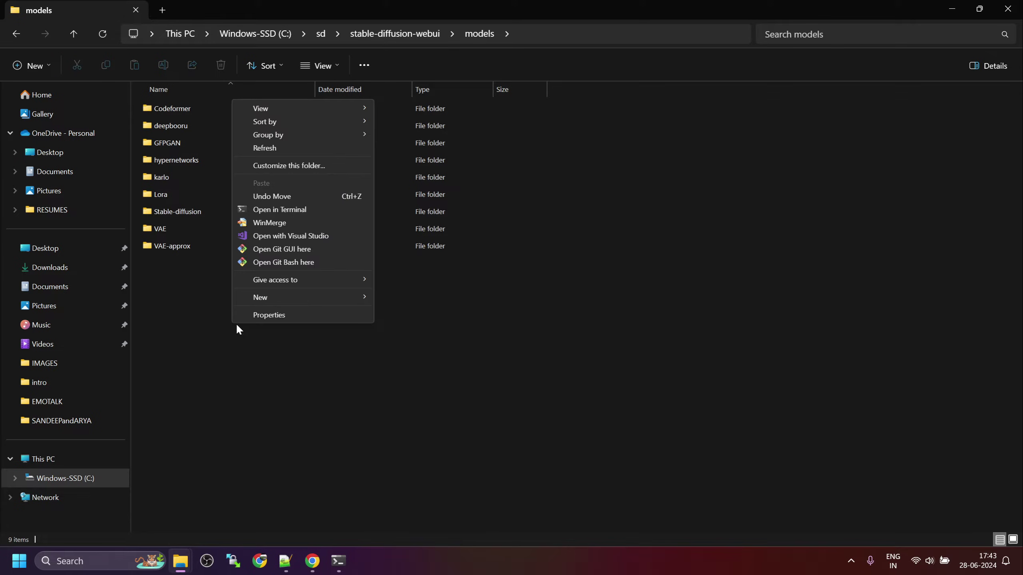
mouse_move(322, 297)
left_click(423, 300)
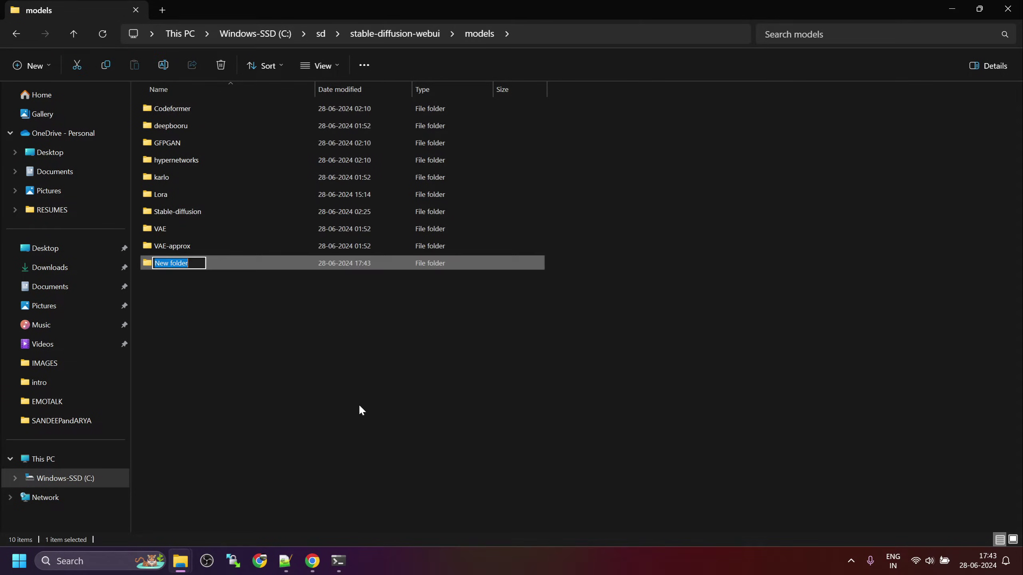
key("ctrl+v")
key("Return")
key("Return")
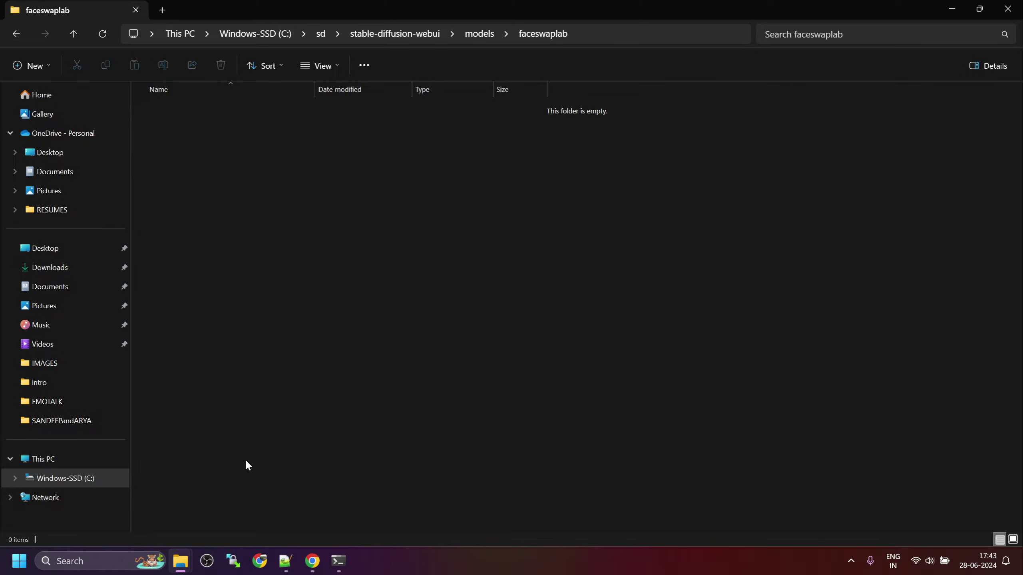
Copy the faceswaplab folder path as text and return to the Hugging Face page
right_click(604, 32)
left_click(651, 60)
key("alt+Tab")
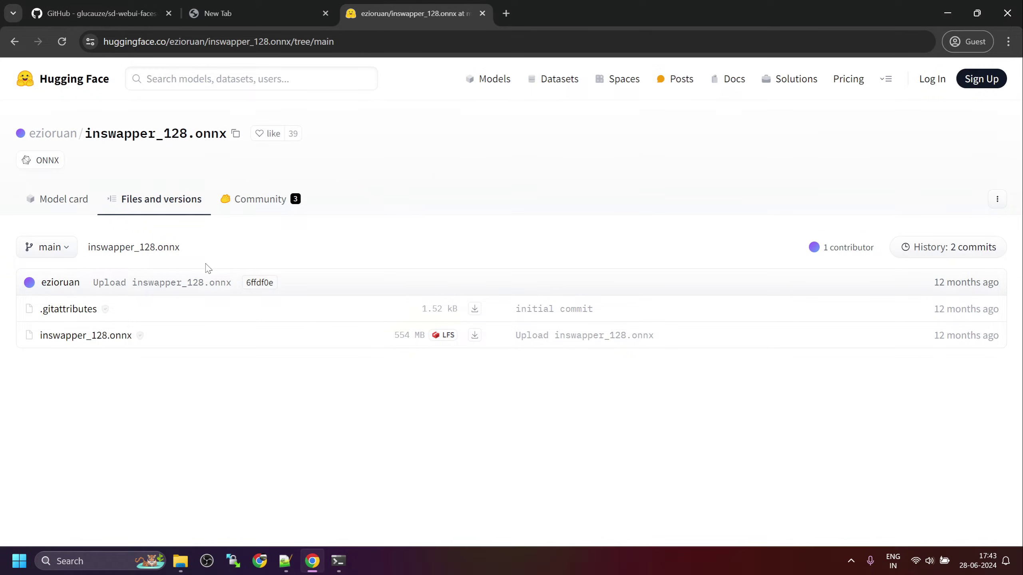
Save inswapper_128.onnx into the faceswaplab folder and open the full download history
left_click(475, 335)
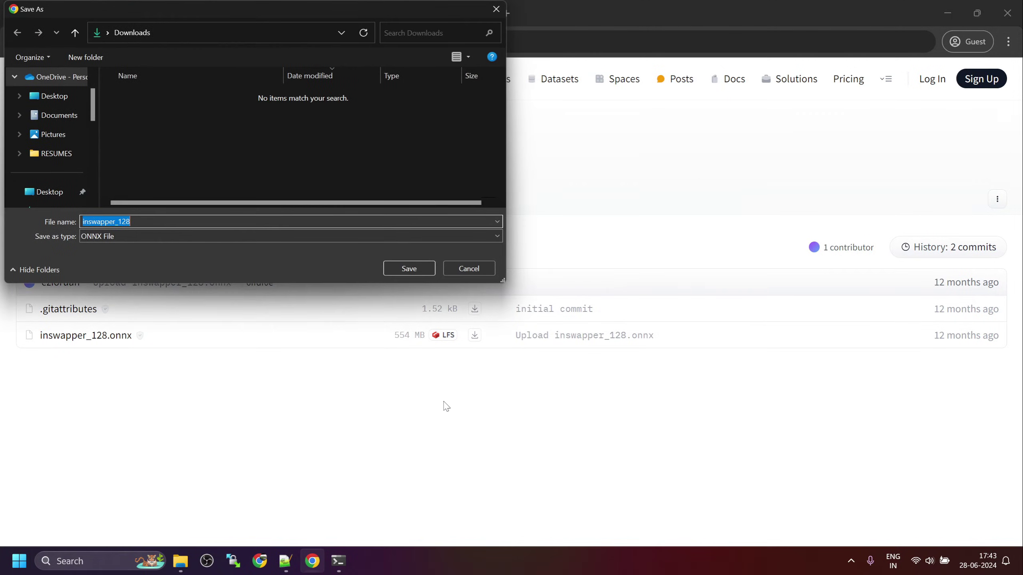
key("ctrl+v")
key("Return")
key("Return")
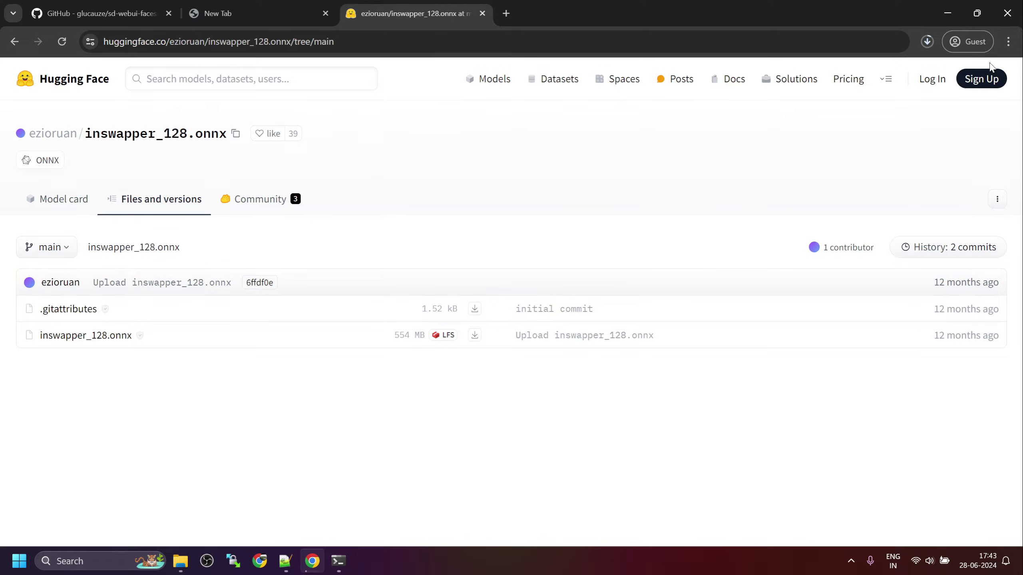
left_click(926, 41)
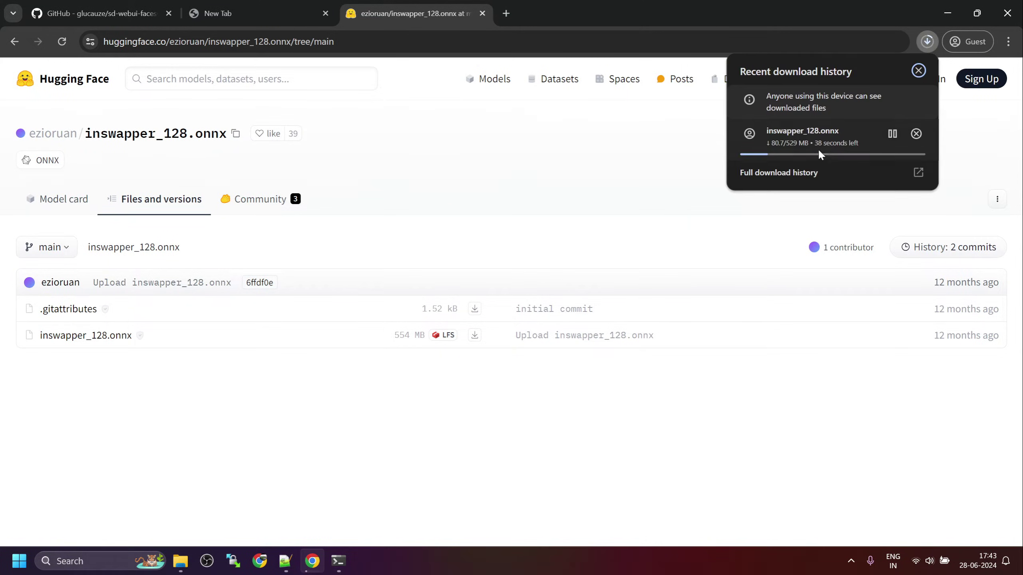
left_click(791, 170)
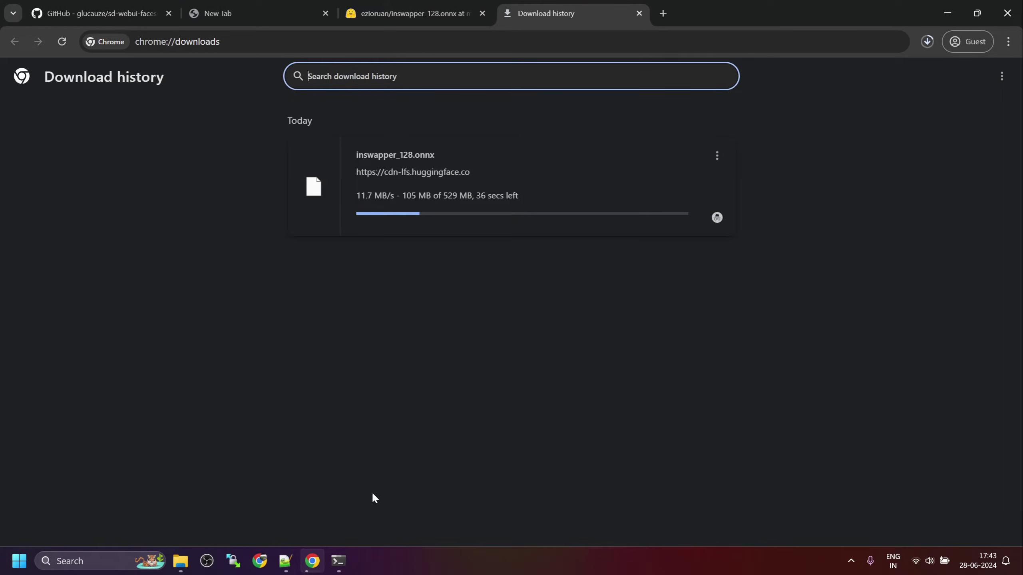
Check the terminal's insightface install and close the finished terminal window
left_click(339, 561)
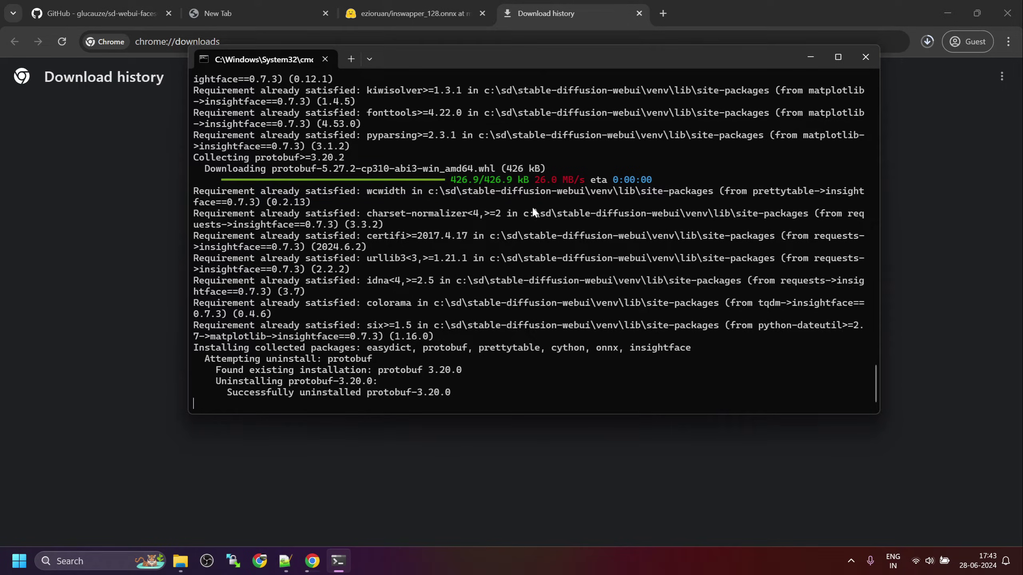
left_click_drag(521, 59, 526, 194)
key("alt+Tab")
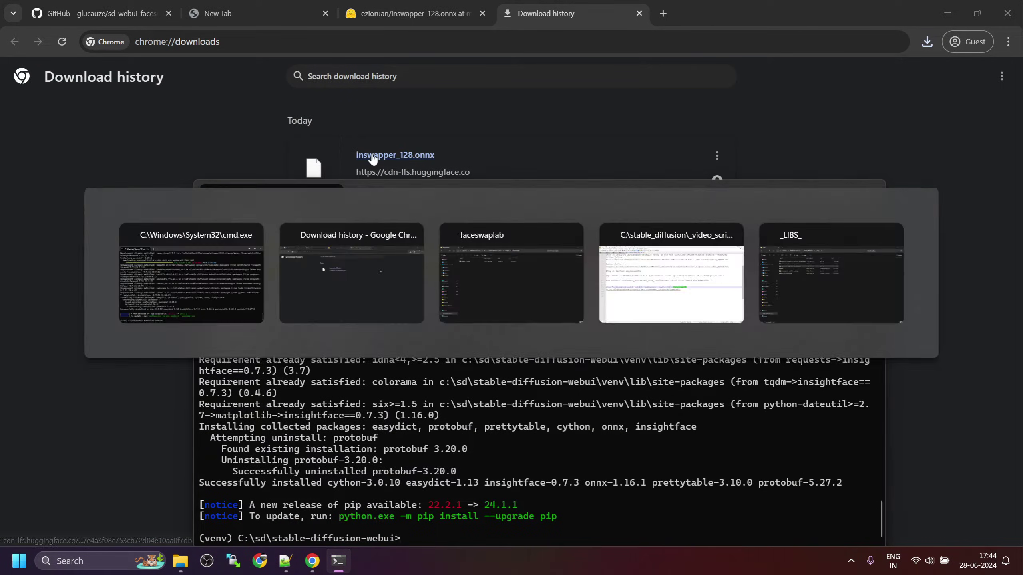
key("alt+Tab")
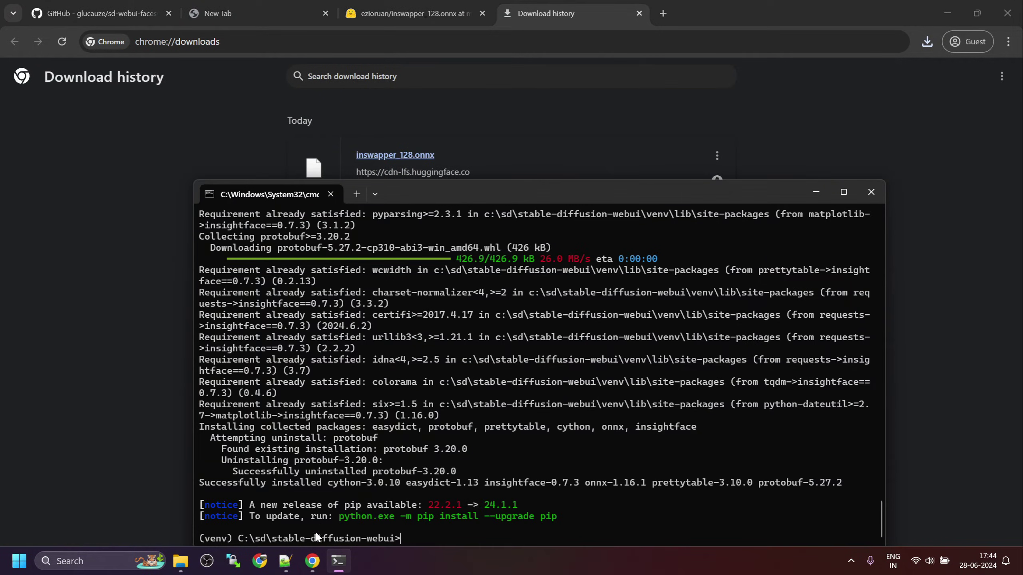
left_click(284, 564)
left_click(284, 564)
left_click(338, 560)
left_click(338, 560)
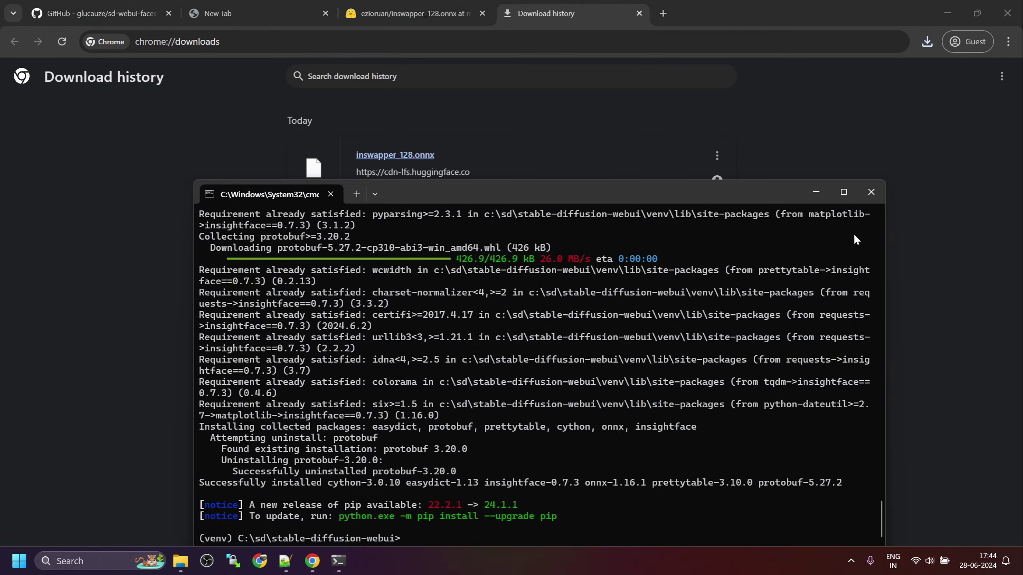
left_click(870, 192)
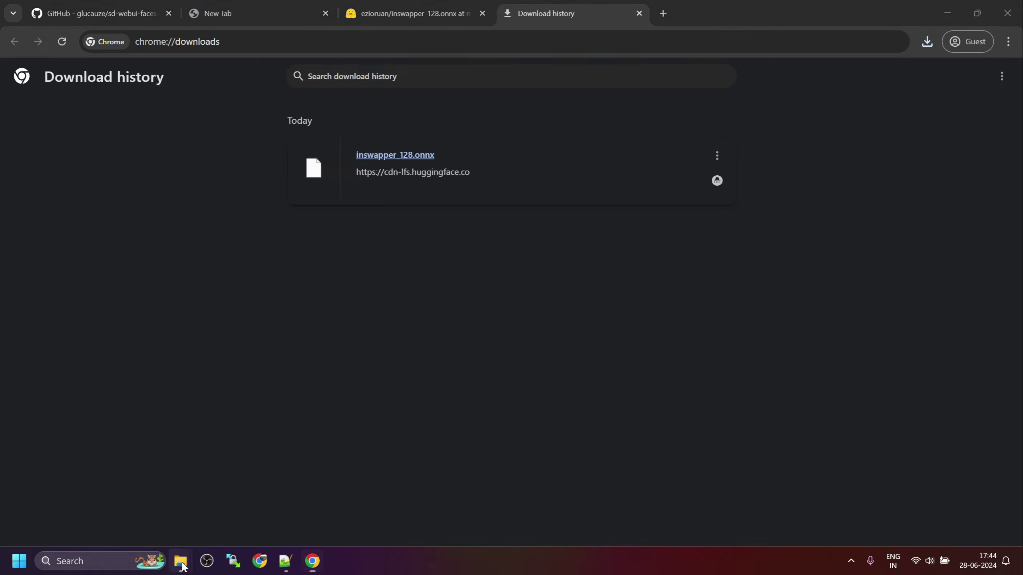
Go up from faceswaplab to stable-diffusion-webui and launch webui-user
mouse_move(181, 561)
left_click(152, 516)
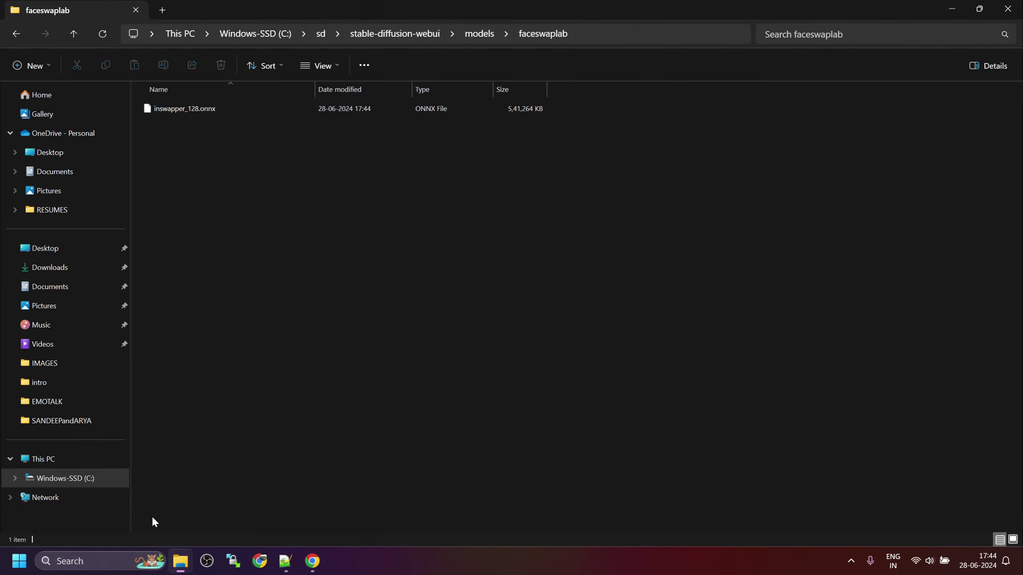
left_click(387, 33)
scroll(282, 322, "down", 6)
scroll(264, 353, "down", 1)
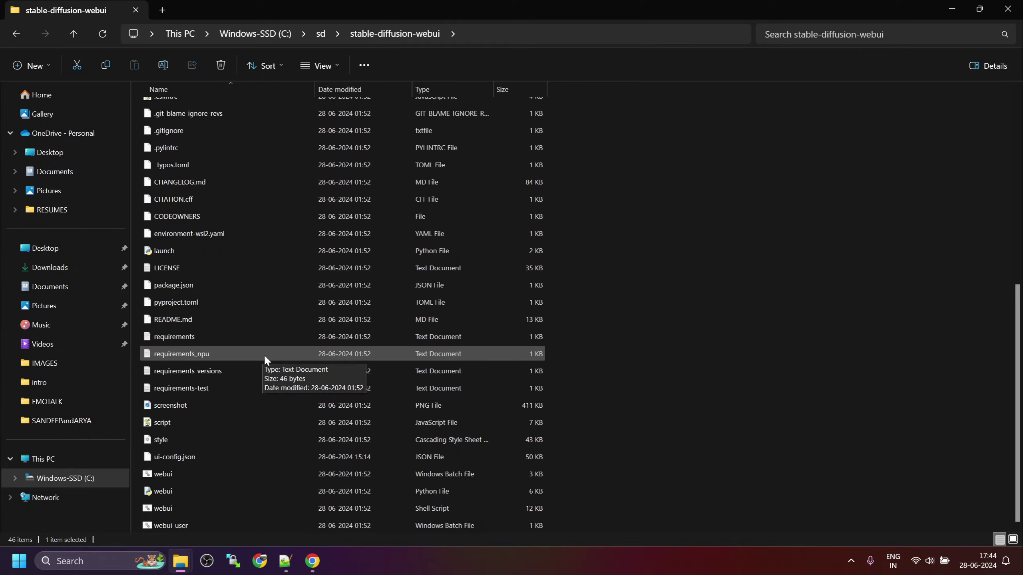
left_click(163, 523)
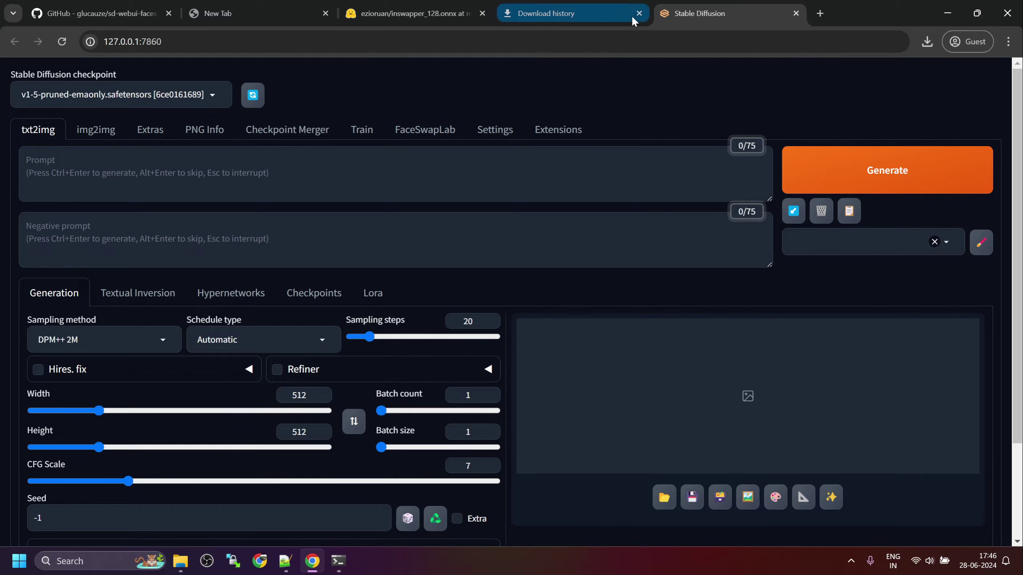
Close the Download history tab and browse the FaceSwapLab Build page
left_click(638, 15)
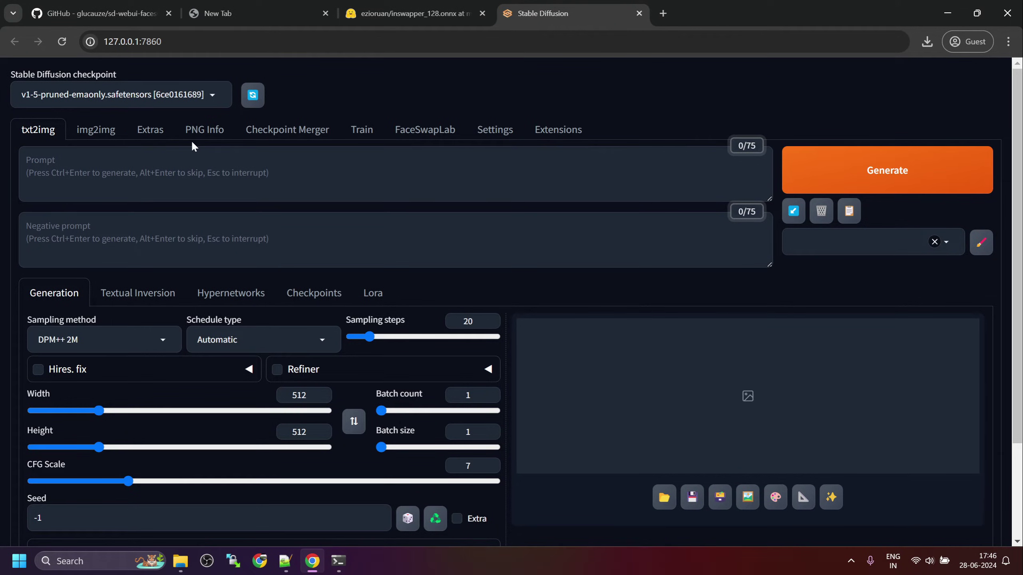
left_click(427, 134)
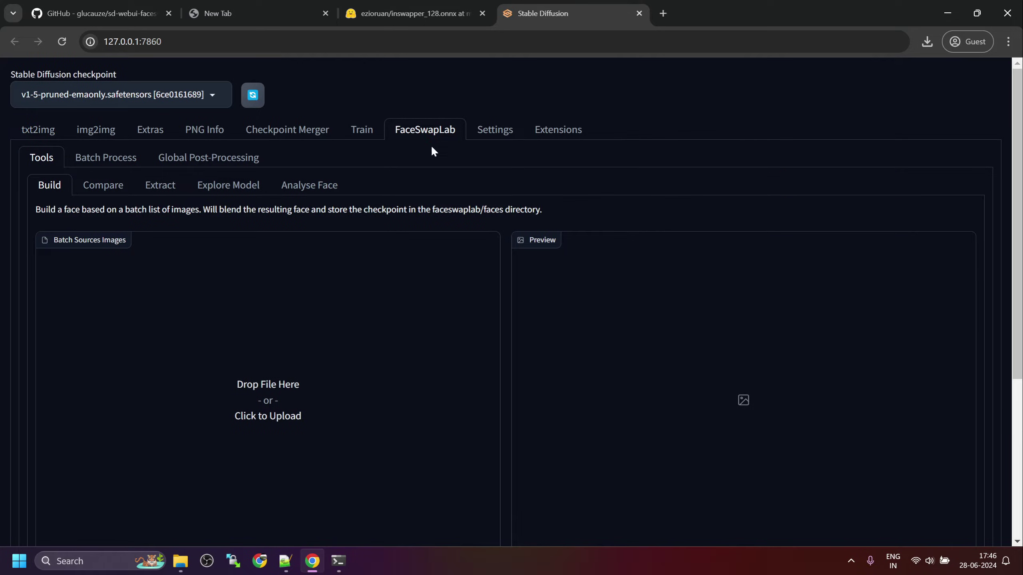
scroll(489, 225, "down", 5)
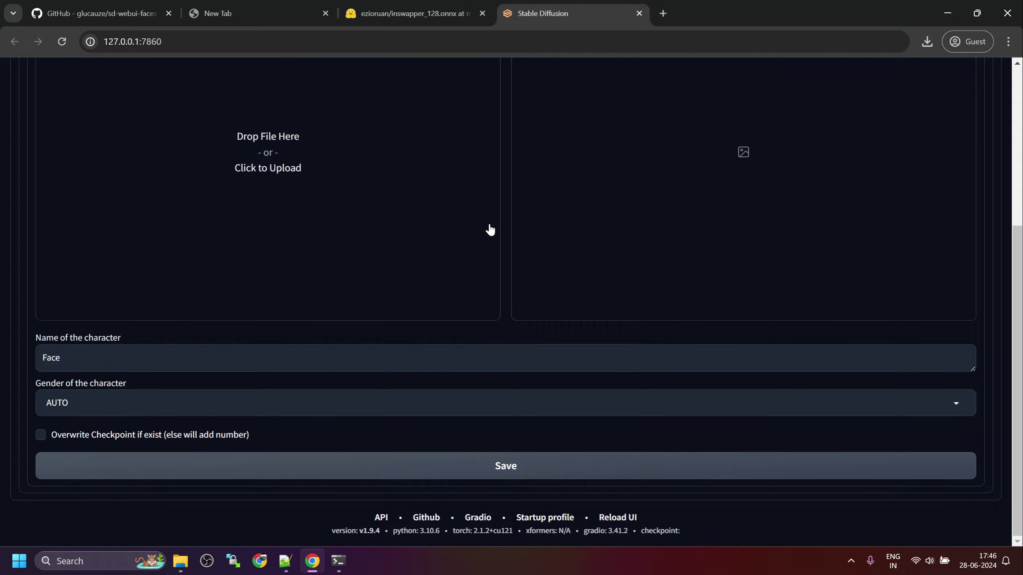
scroll(490, 230, "up", 5)
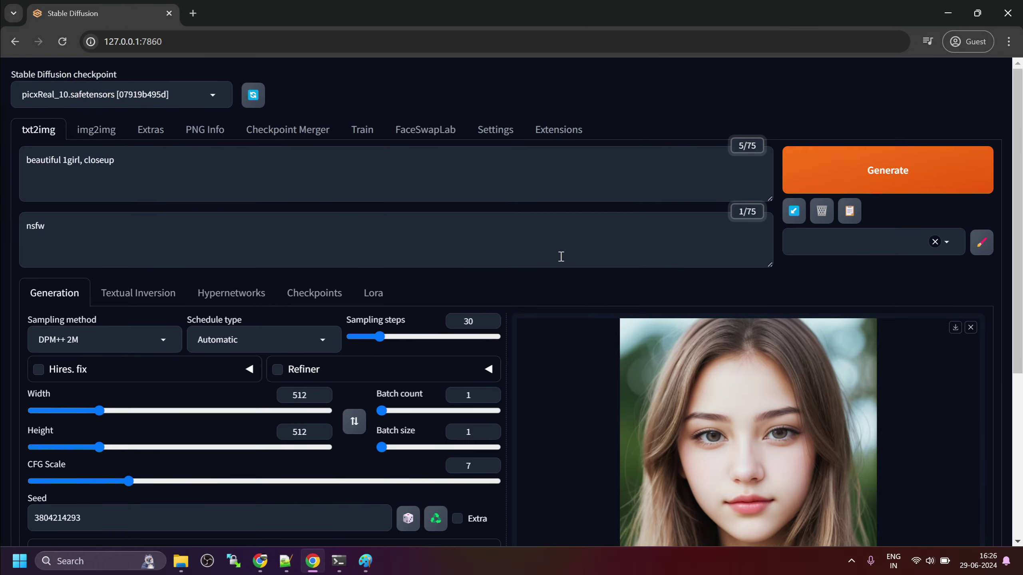
scroll(560, 256, "down", 2)
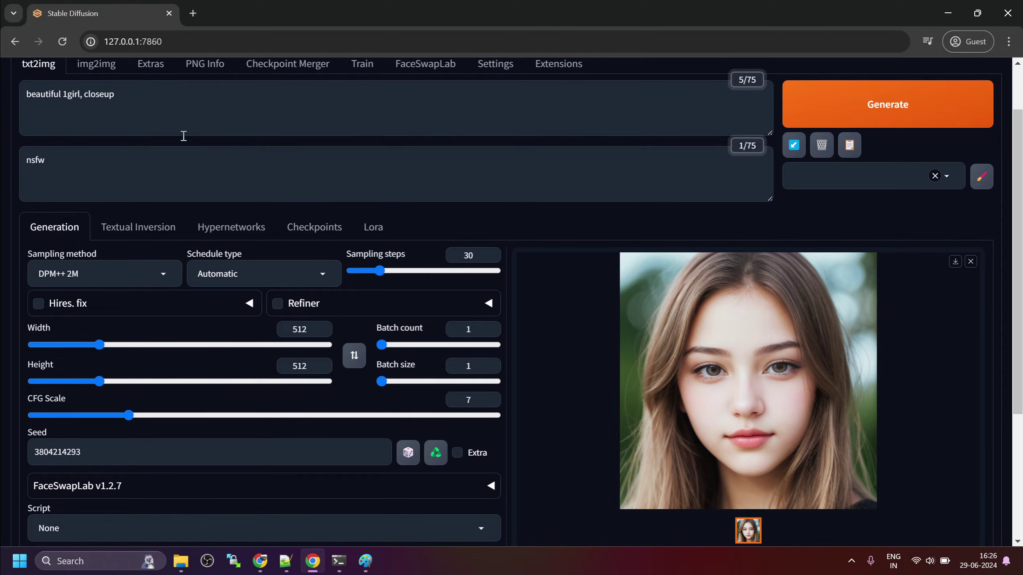
scroll(155, 182, "up", 2)
scroll(580, 301, "down", 2)
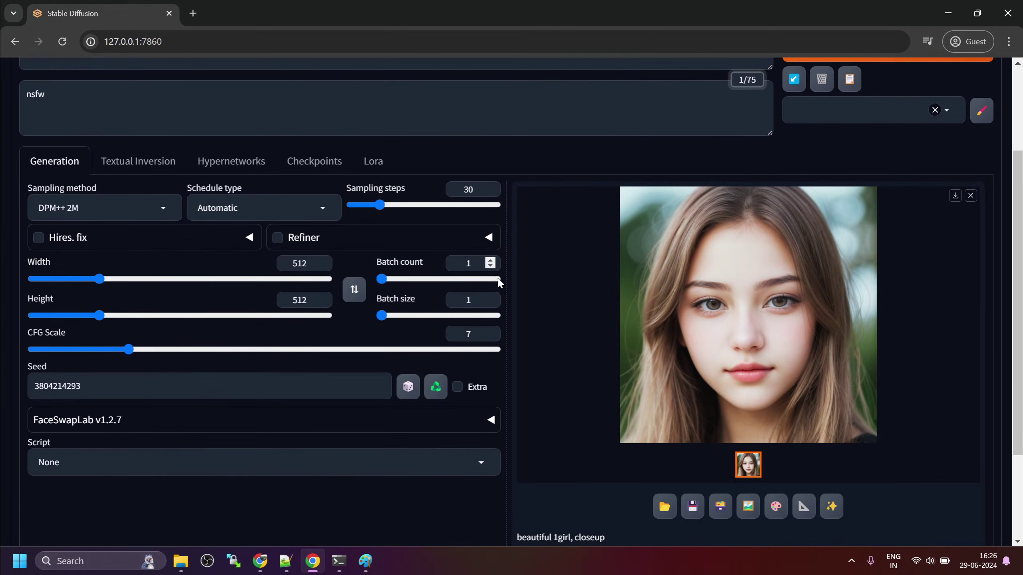
scroll(313, 221, "down", 1)
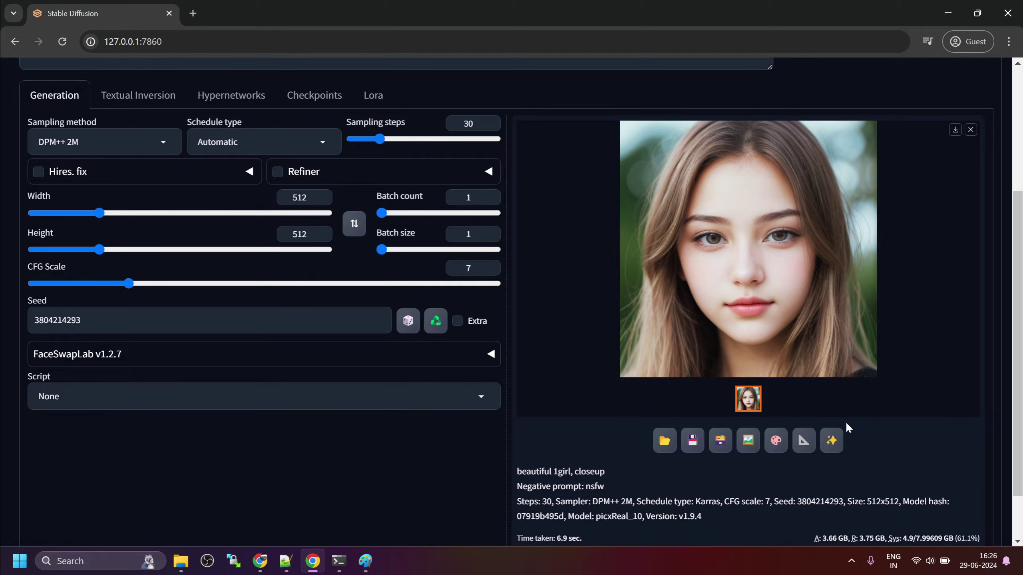
Expand the FaceSwapLab accordion and upload FACE1 from the IMAGES folder as the reference
left_click(491, 354)
scroll(329, 374, "down", 3)
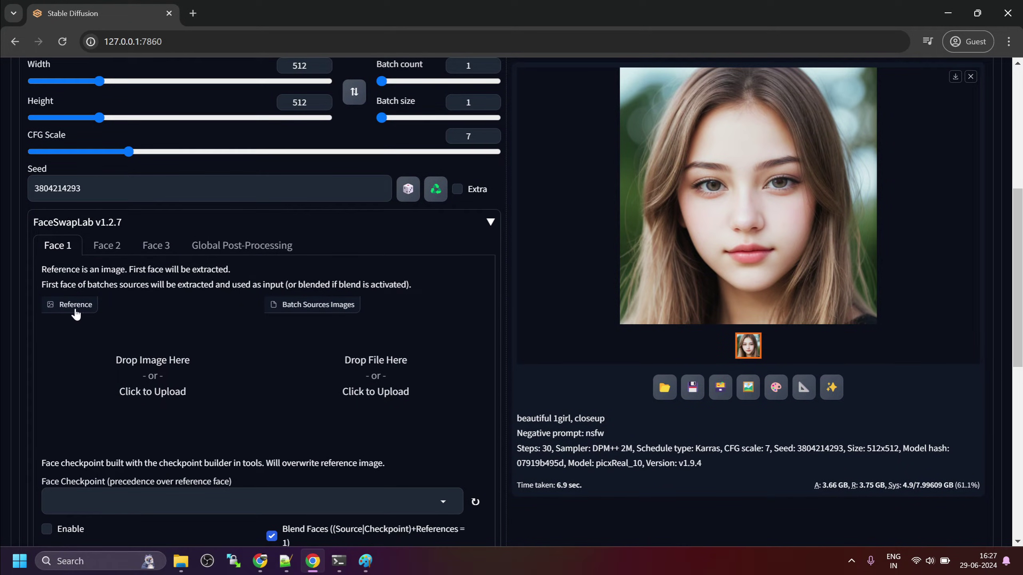
left_click(167, 372)
scroll(393, 185, "down", 5)
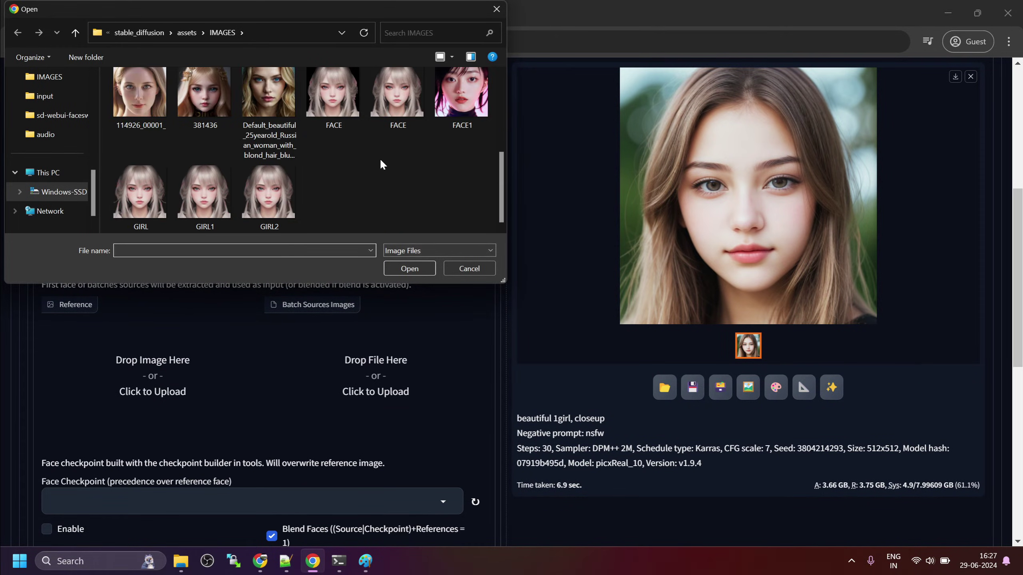
scroll(371, 183, "up", 3)
scroll(443, 193, "down", 1)
left_click(461, 201)
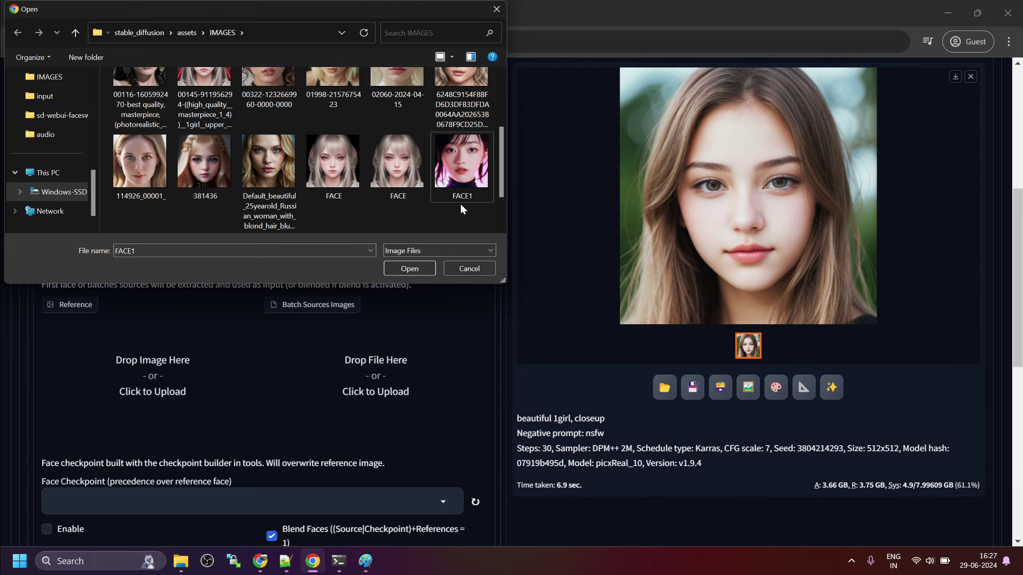
double_click(490, 173)
scroll(464, 340, "down", 5)
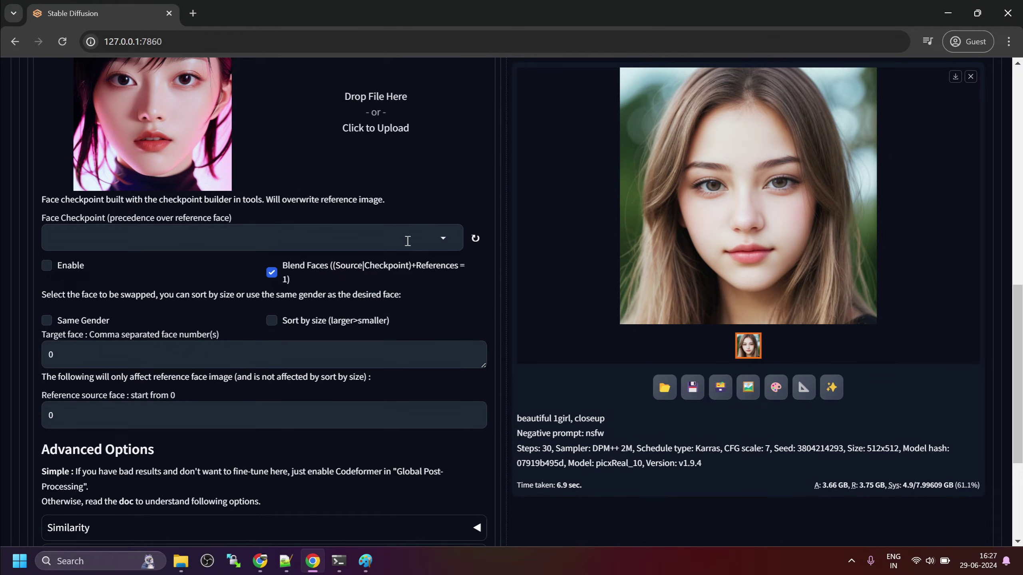
Set the face checkpoint to None and review the global post-processing and Face 1 settings
left_click(443, 240)
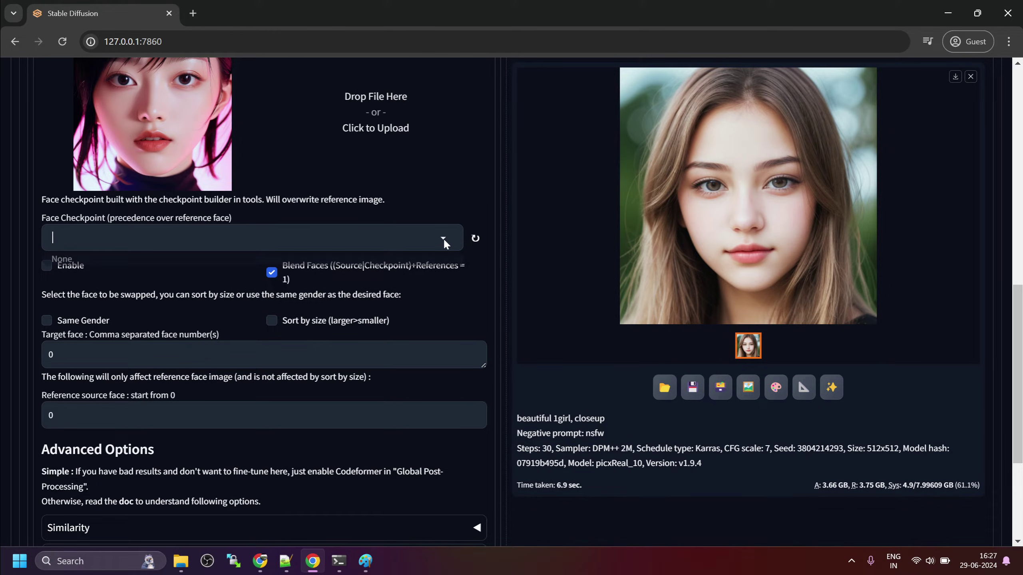
left_click(68, 259)
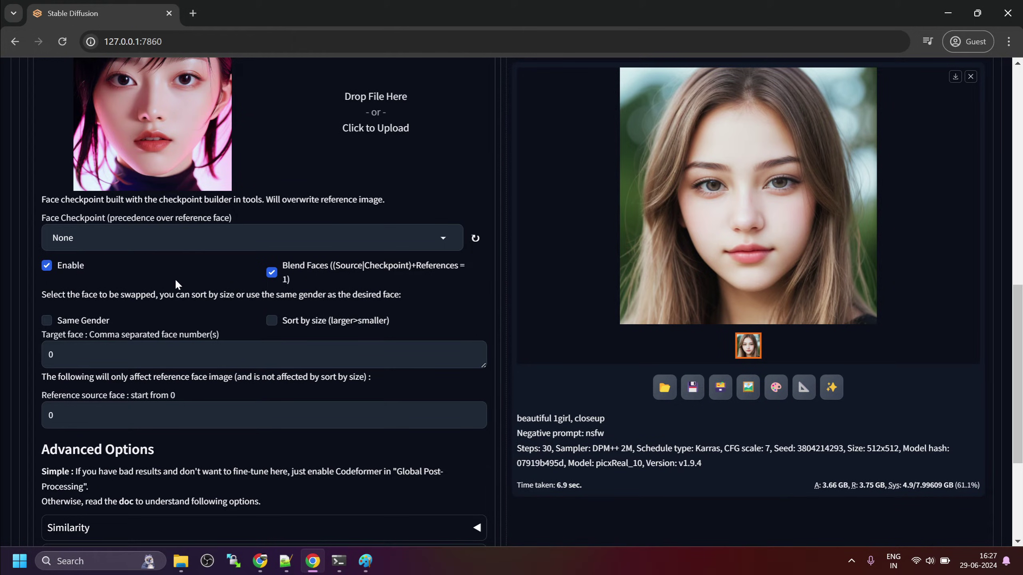
scroll(174, 279, "down", 5)
scroll(226, 374, "up", 10)
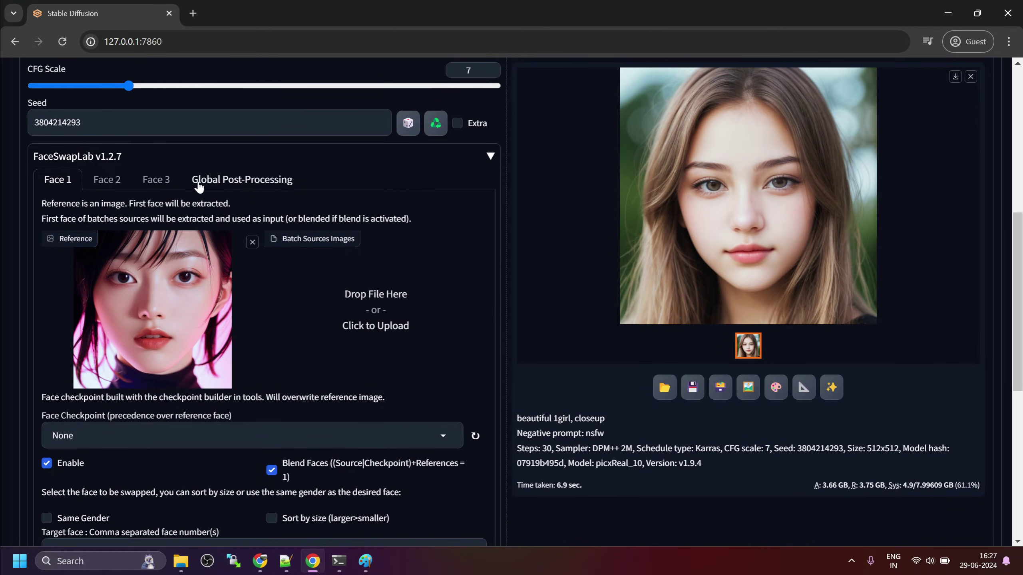
left_click(272, 181)
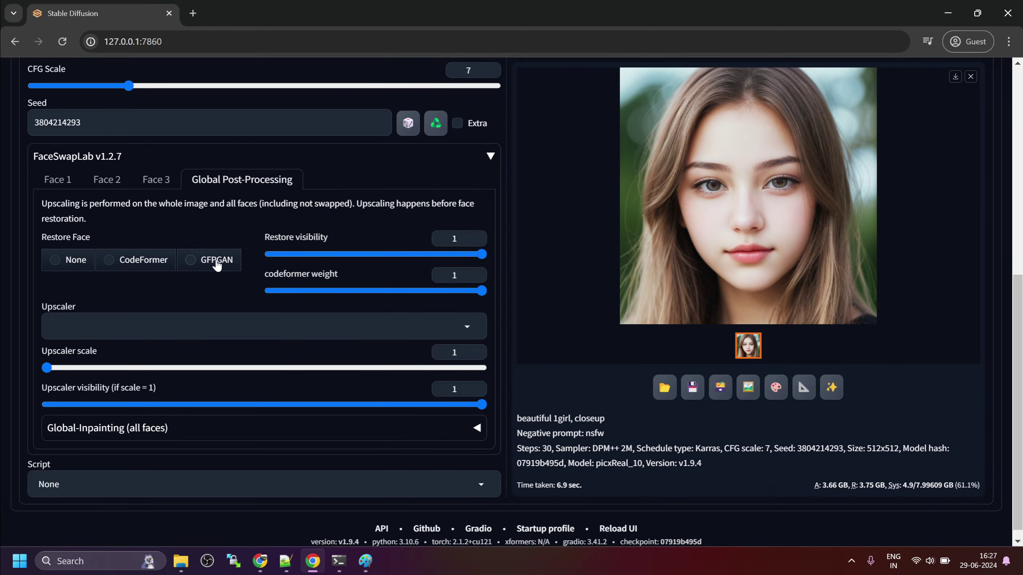
scroll(103, 230, "up", 2)
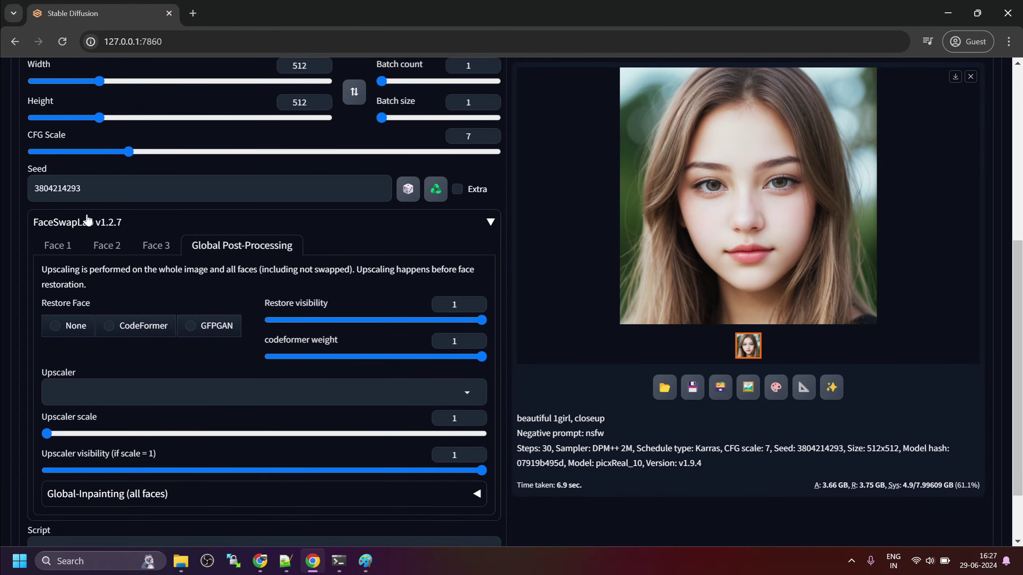
left_click(57, 245)
scroll(471, 363, "down", 4)
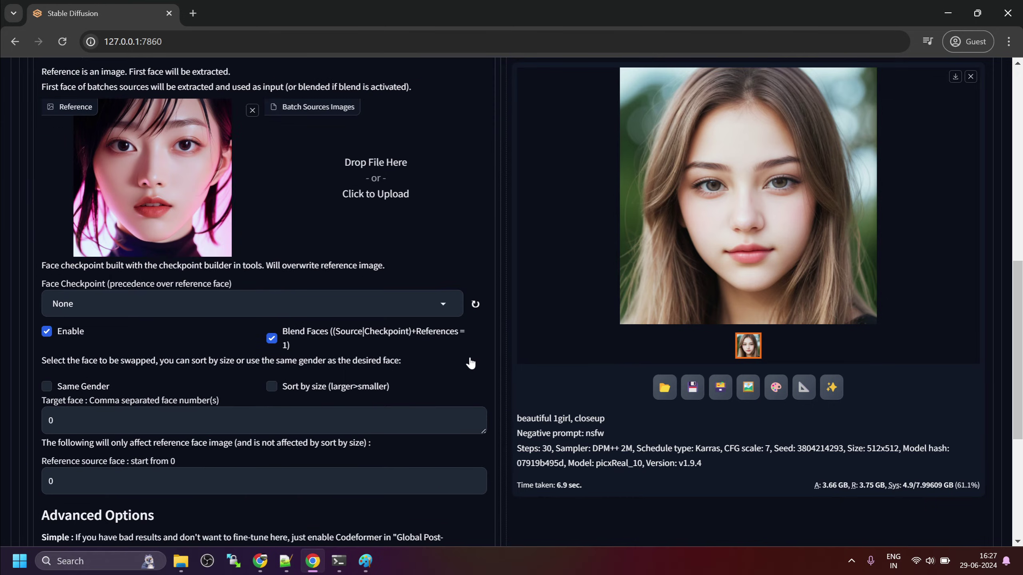
scroll(514, 434, "up", 10)
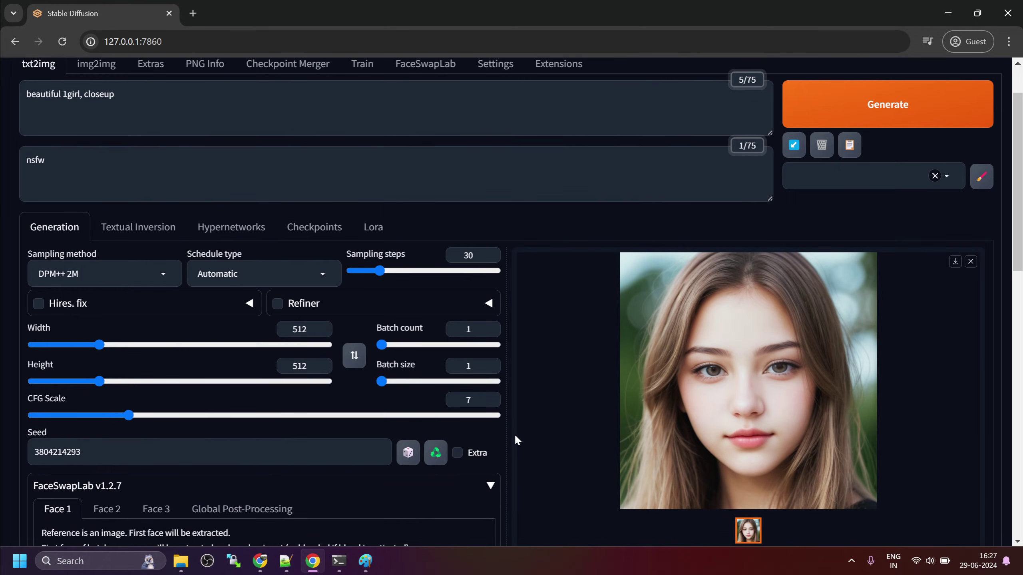
Generate the face-swapped portrait and copy the reference face image
left_click(891, 115)
scroll(340, 366, "down", 3)
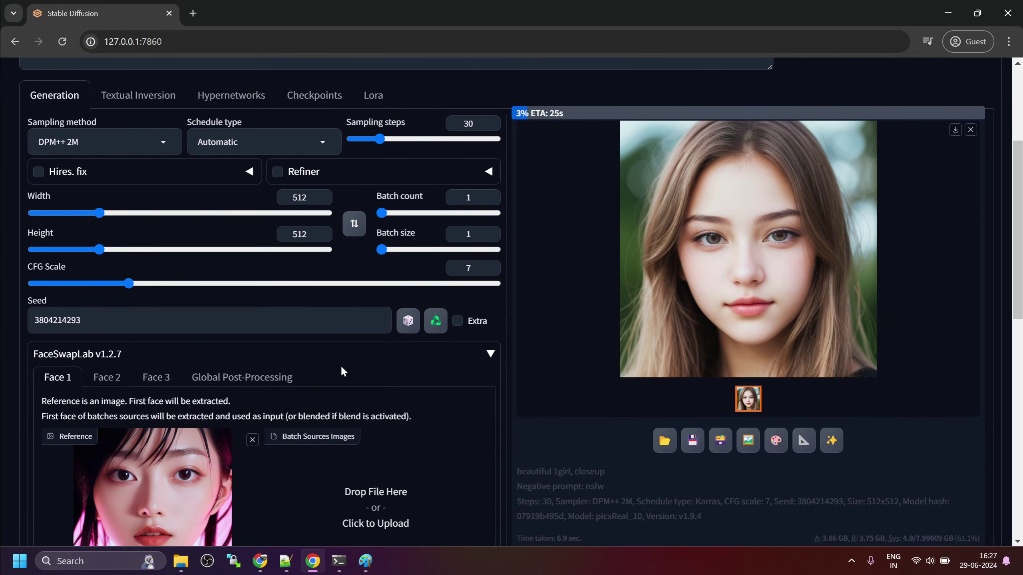
right_click(166, 478)
left_click(216, 399)
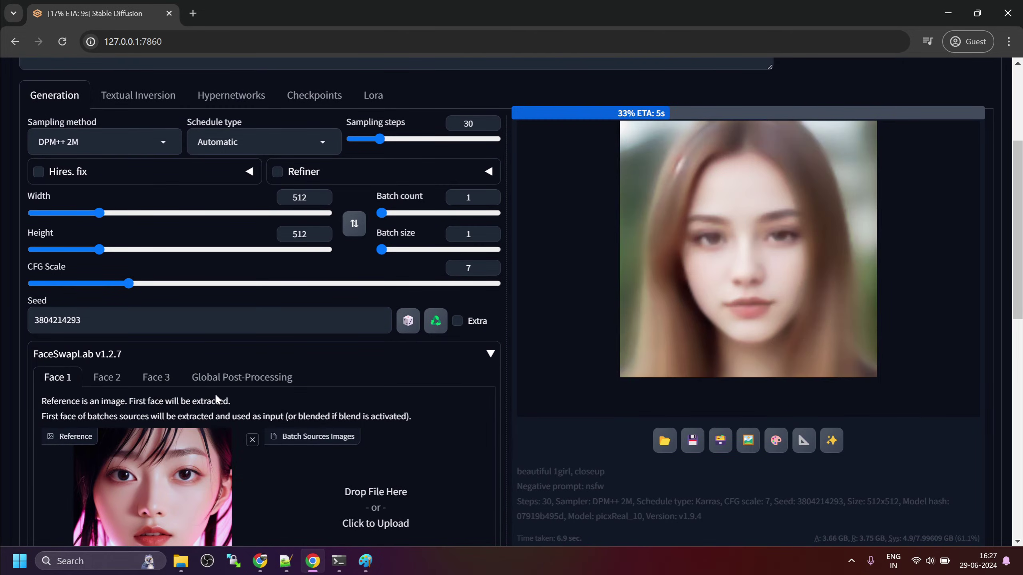
left_click(367, 559)
Paste the reference face into Paint, resize it to about 537×558 px, and place it beside the portrait
key("ctrl+v")
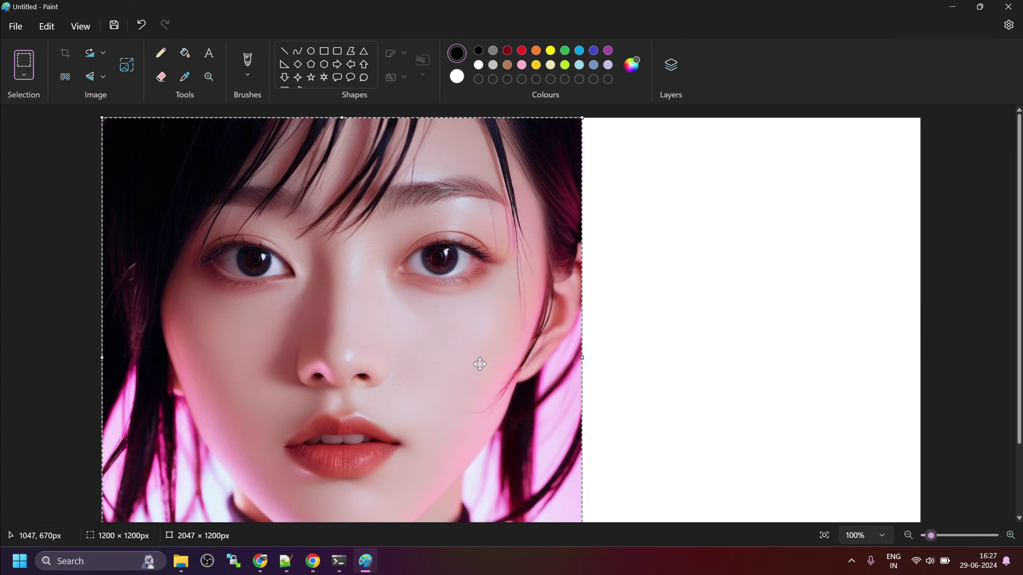
left_click_drag(102, 118, 327, 328)
left_click_drag(444, 399, 485, 244)
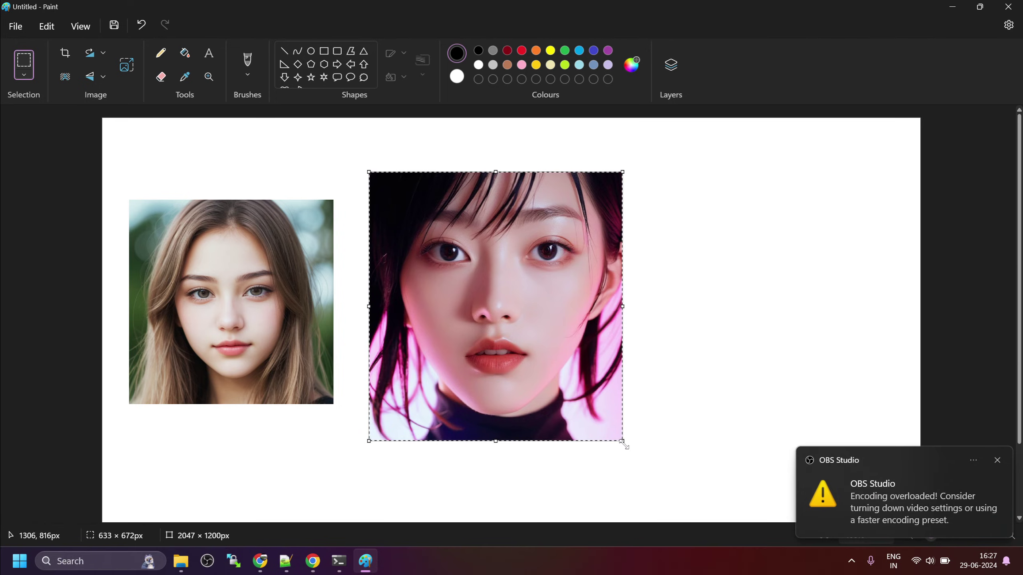
left_click(997, 461)
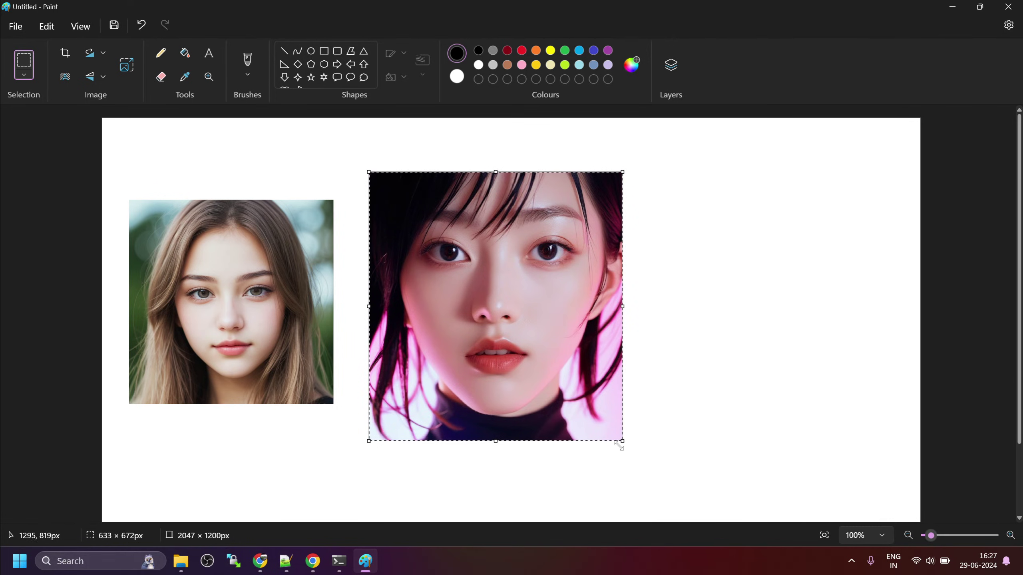
left_click_drag(622, 441, 583, 395)
left_click_drag(478, 290, 487, 308)
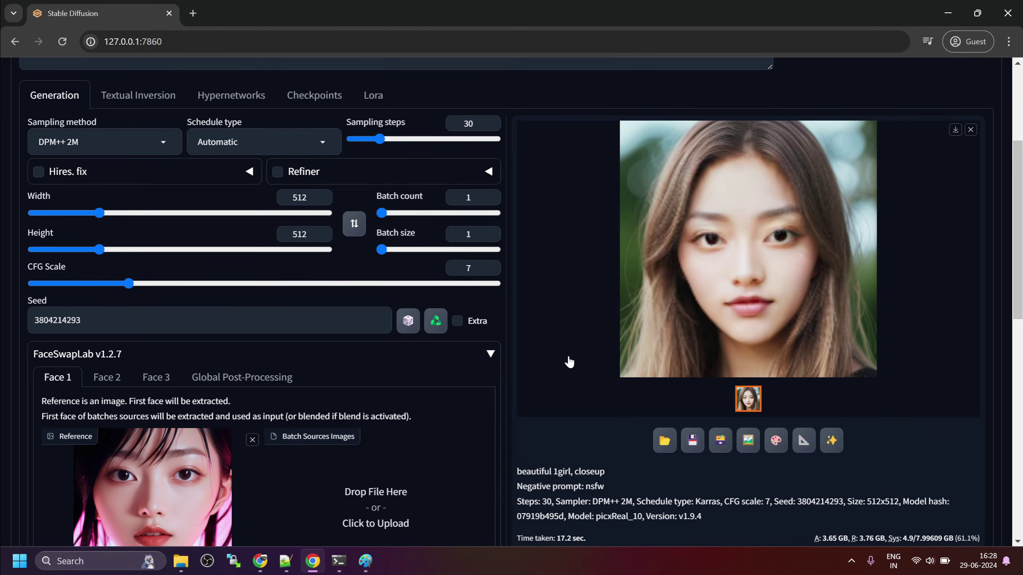
Copy the 512×512 swapped result and paste it into Paint right of the reference face
scroll(568, 362, "up", 5)
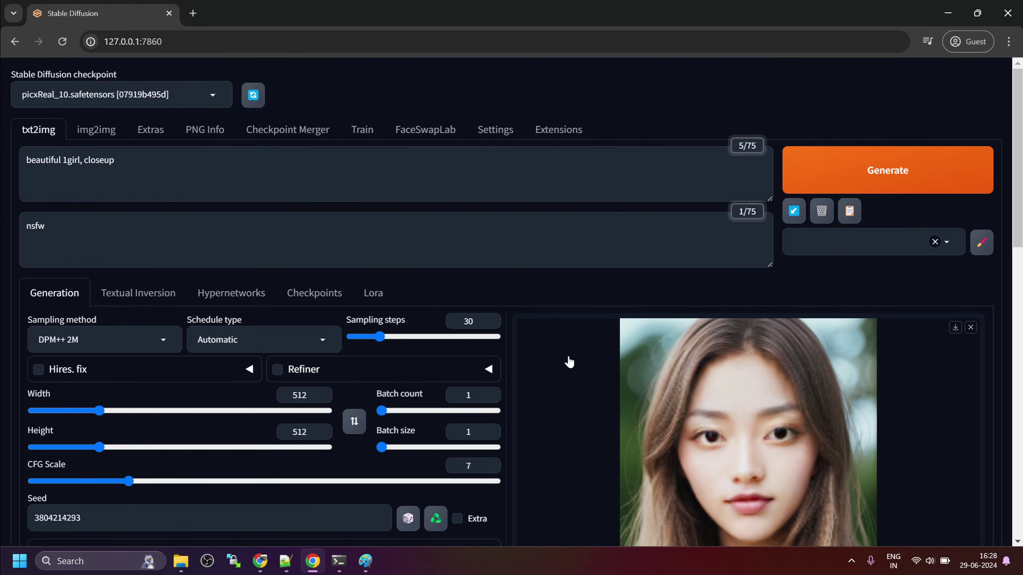
right_click(725, 367)
left_click(770, 414)
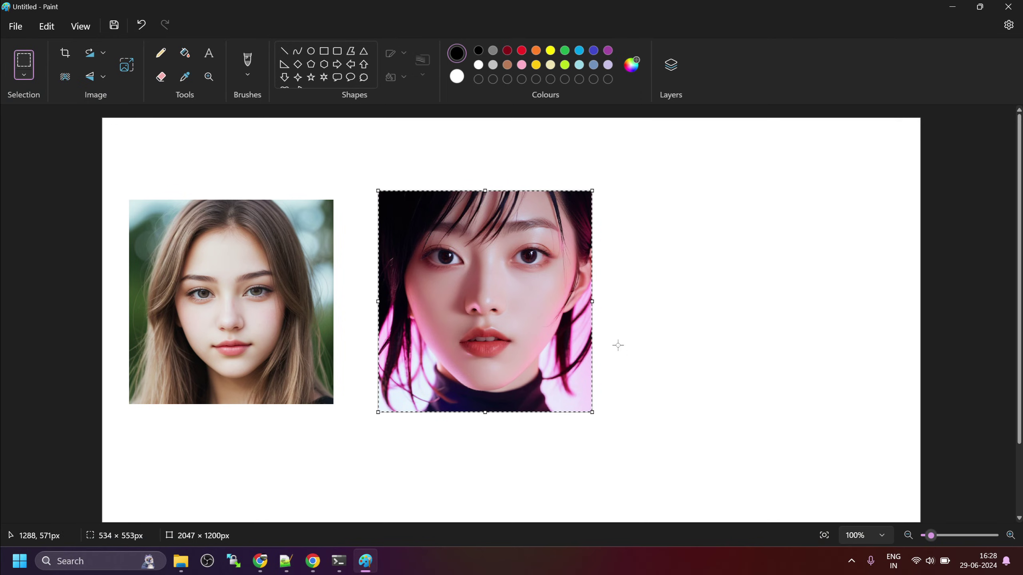
key("ctrl+v")
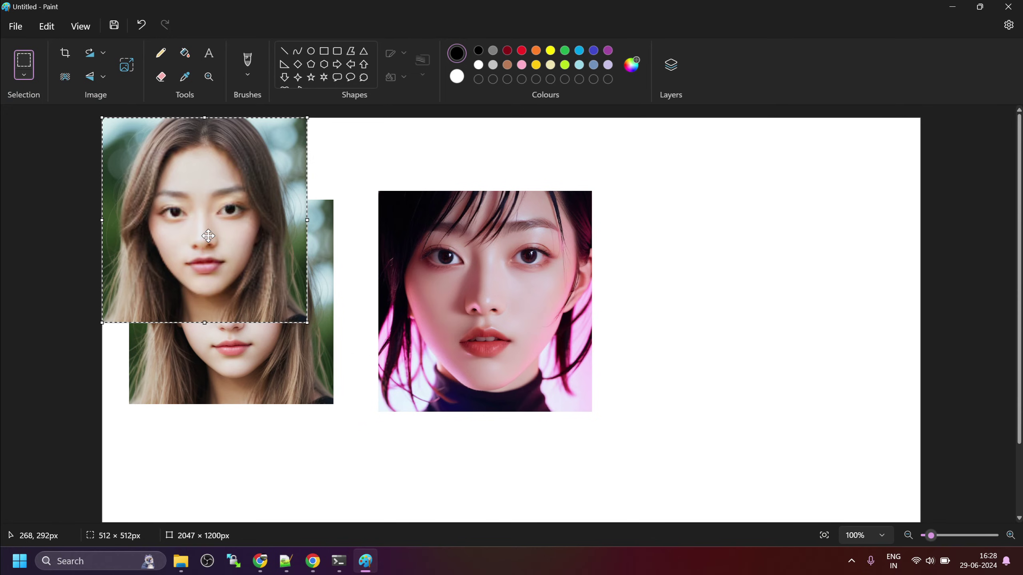
left_click_drag(235, 231, 763, 310)
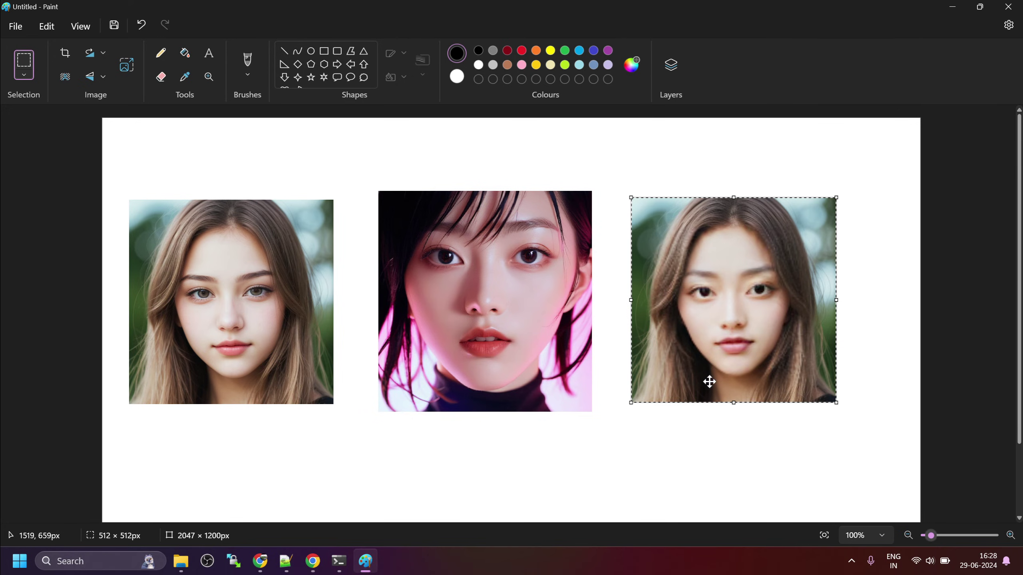
key("alt+Tab")
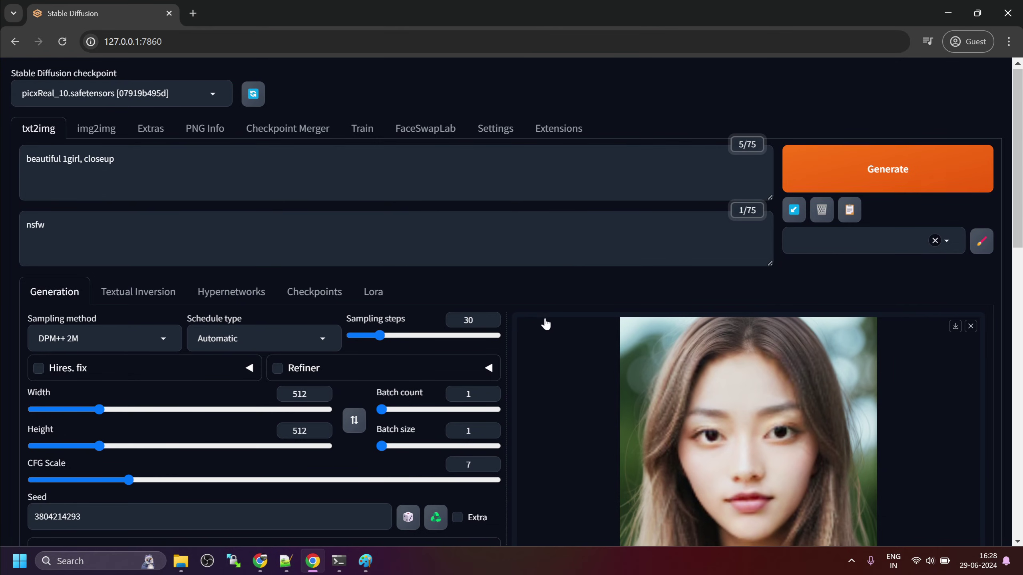
Replace the FACE1 reference with the male portrait from the input folder
scroll(546, 324, "down", 5)
scroll(546, 324, "down", 7)
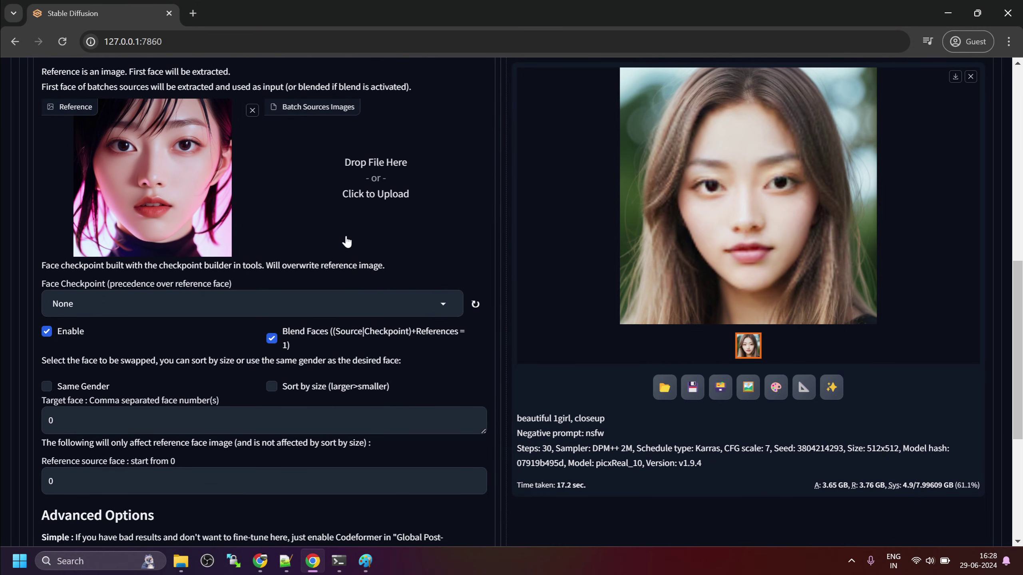
scroll(299, 218, "up", 2)
left_click(252, 176)
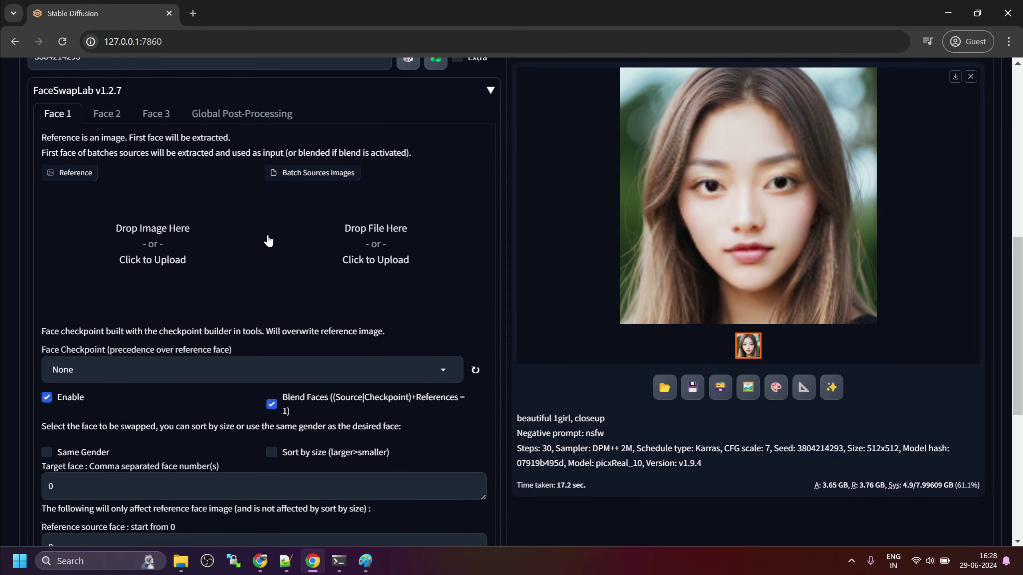
left_click(157, 230)
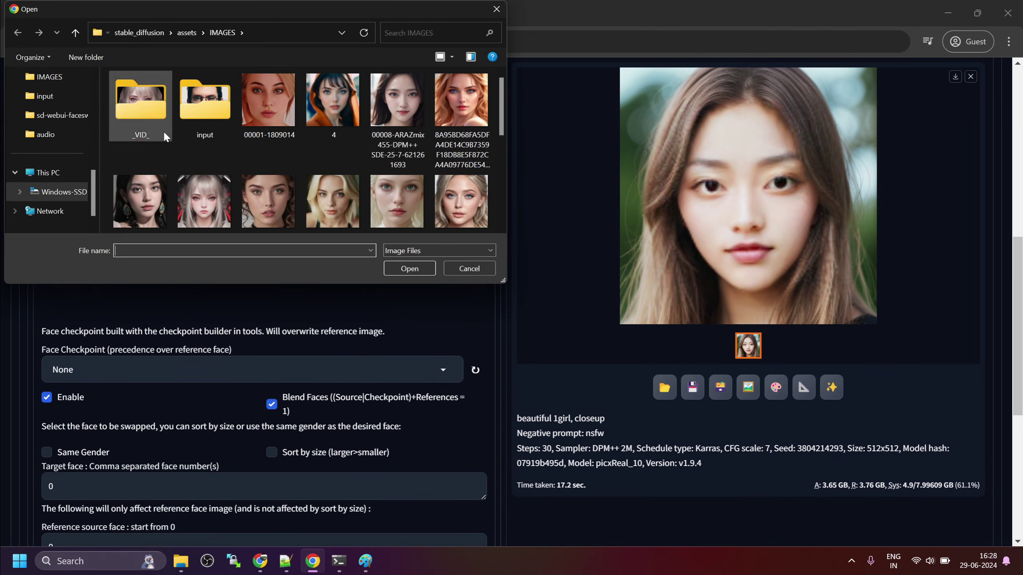
double_click(196, 105)
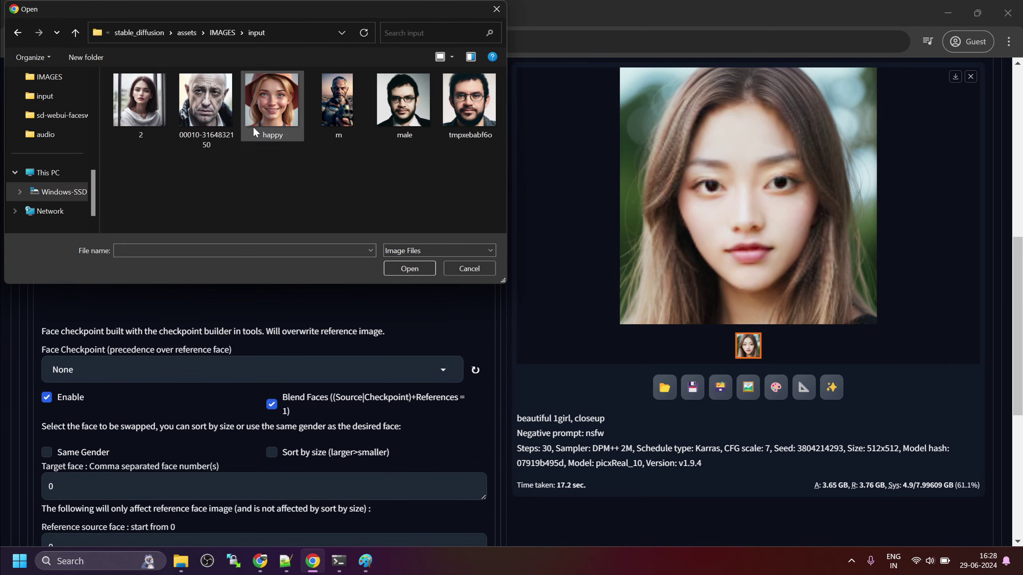
double_click(407, 109)
Generate a new face-swapped 512×512 portrait using the male reference
scroll(412, 262, "up", 10)
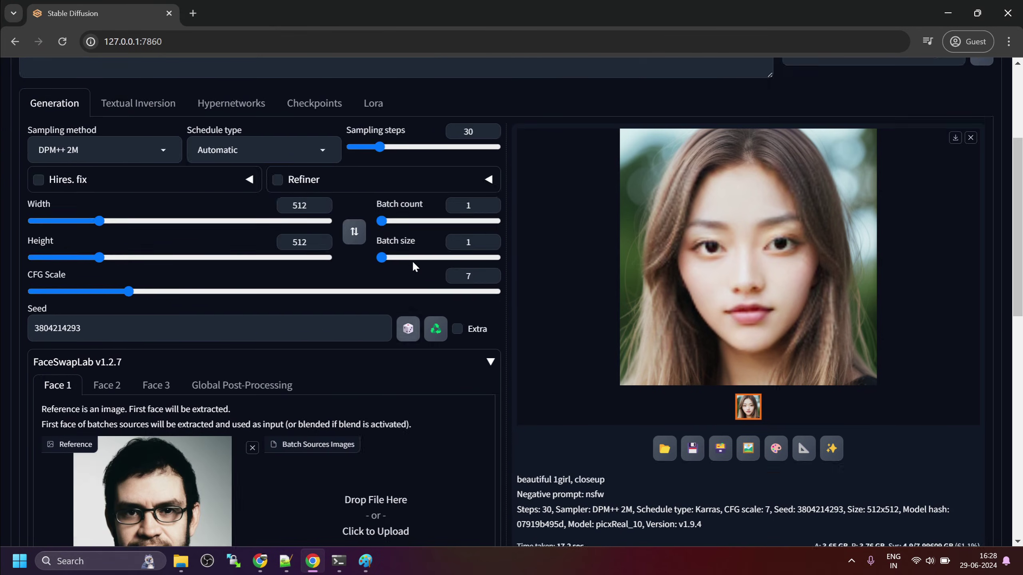
left_click(844, 183)
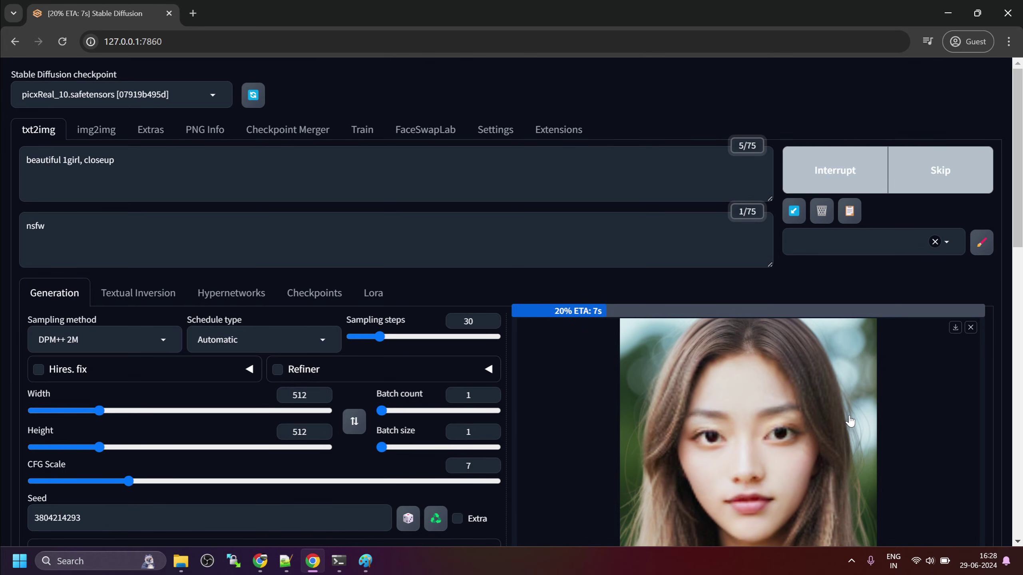
scroll(665, 287, "down", 1)
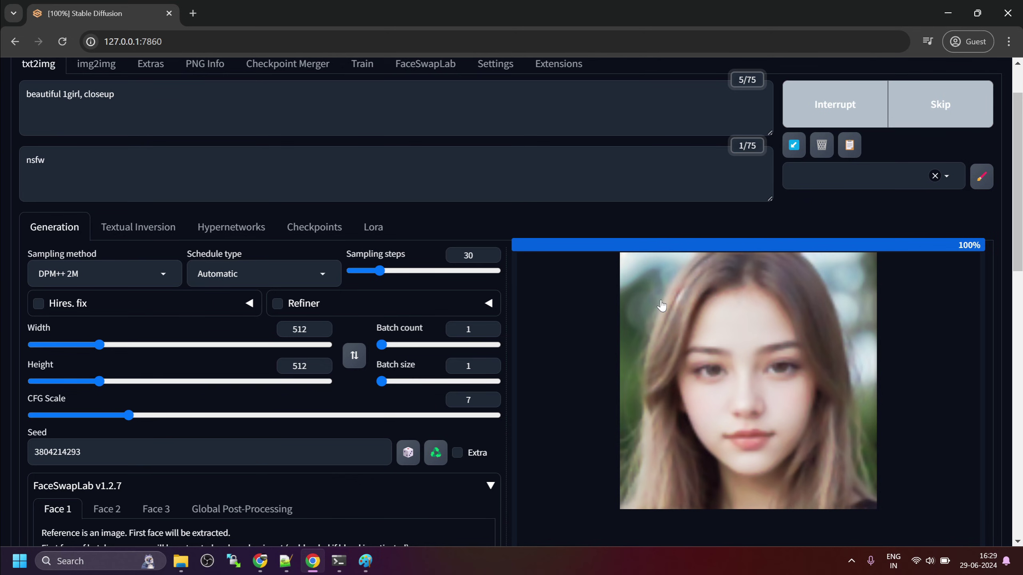
Paste the new swapped result into Paint over the third picture
right_click(731, 332)
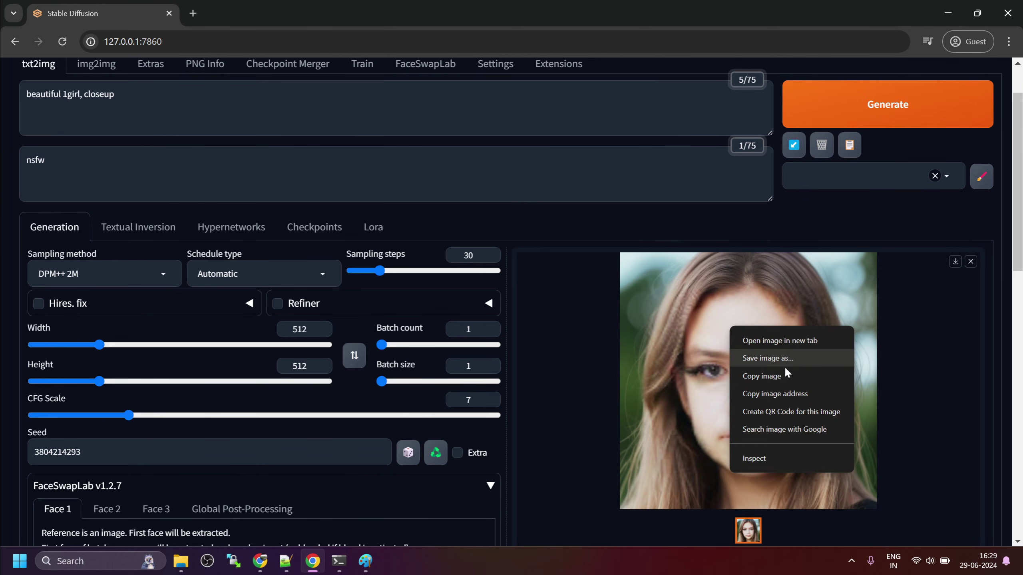
left_click(781, 377)
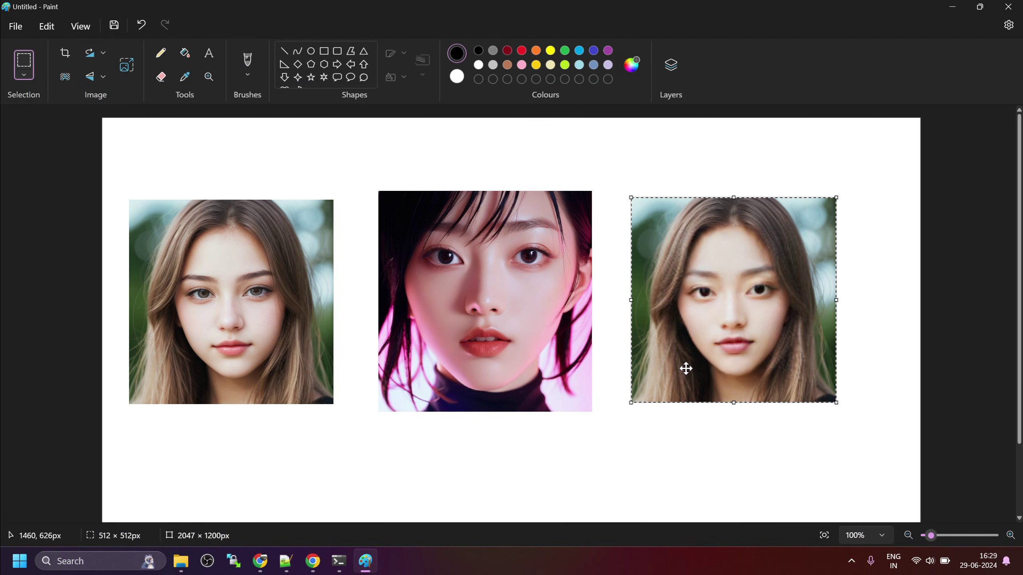
key("ctrl+v")
left_click_drag(278, 244, 785, 320)
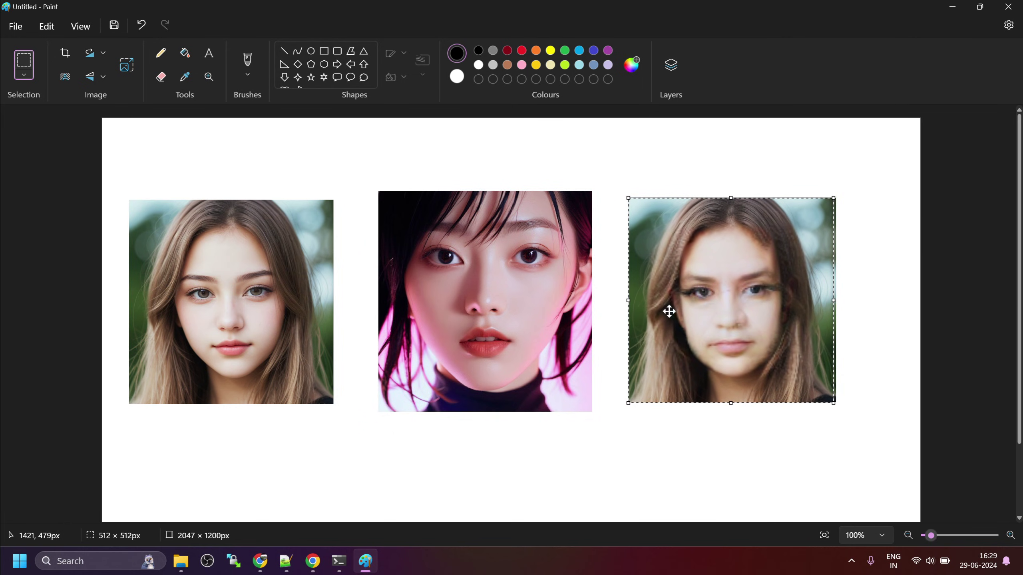
Paste the man's reference portrait into Paint over the middle picture
key("alt+Tab")
scroll(269, 443, "down", 5)
right_click(190, 323)
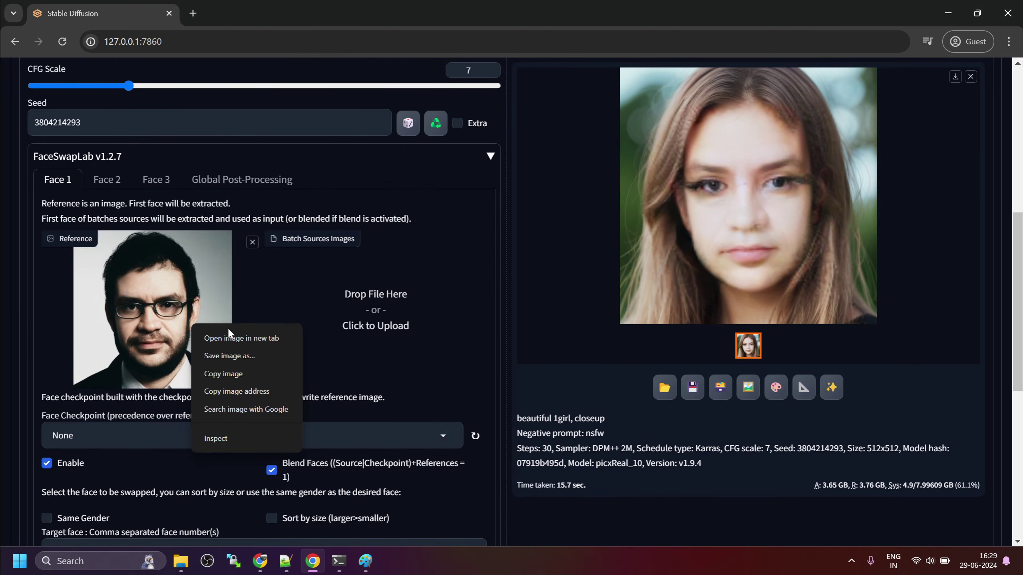
left_click(240, 374)
key("alt+Tab")
key("ctrl+v")
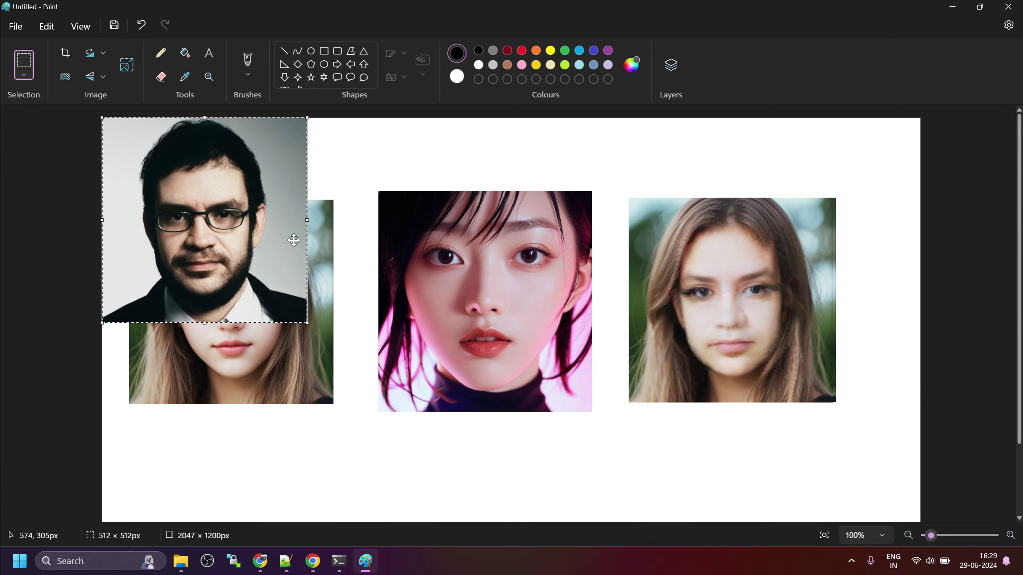
left_click_drag(292, 238, 522, 325)
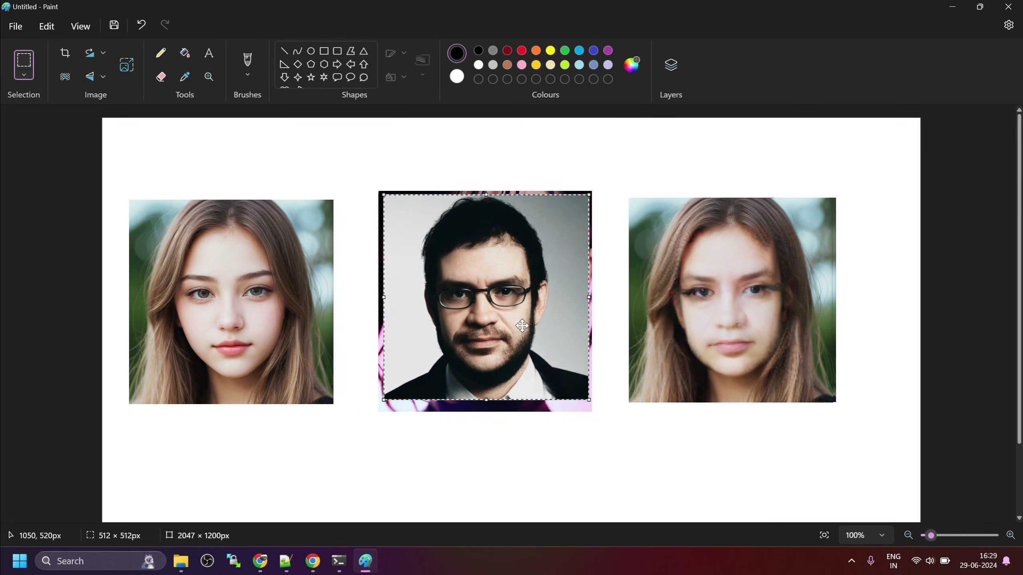